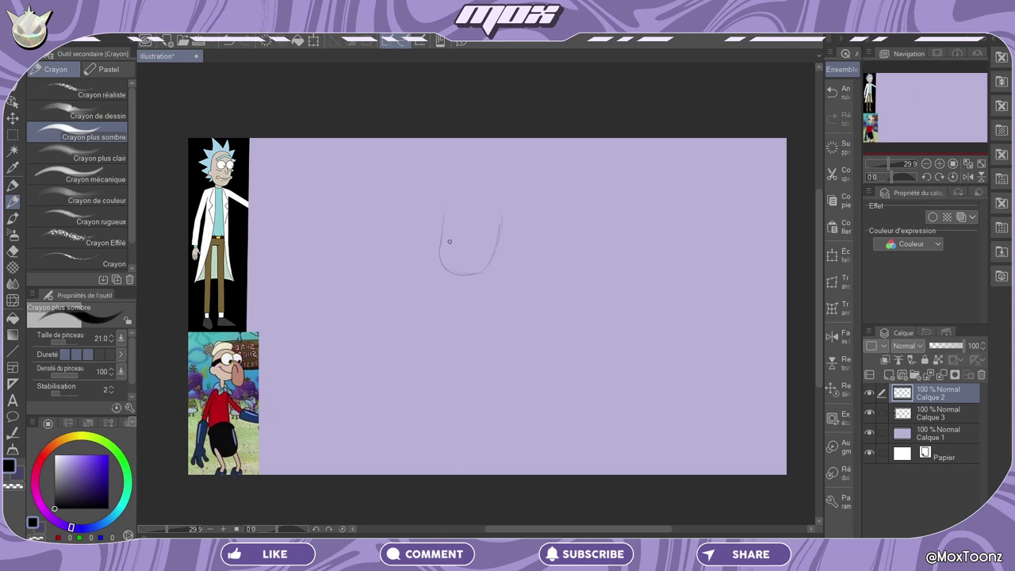
# Sketch pointed, dotted starfish arms around the oval head on the layer Calque 3
pyautogui.hotkey('alt', '[')
pyautogui.press('e')
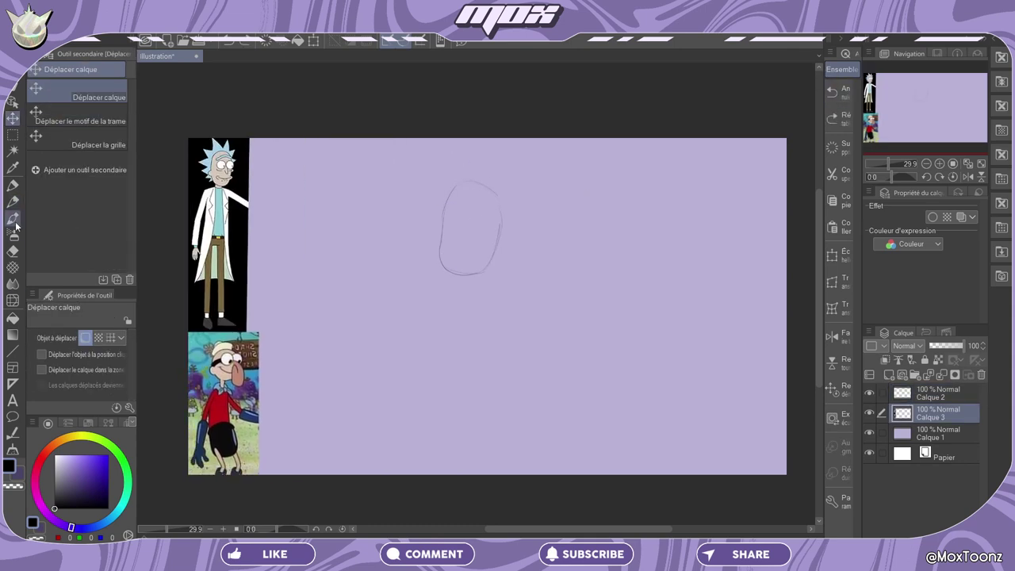
pyautogui.press('p')
pyautogui.moveTo(518, 213)
pyautogui.mouseDown()
pyautogui.moveTo(411, 170)
pyautogui.moveTo(428, 238)
pyautogui.mouseUp()
pyautogui.hotkey('ctrl', 'z')
pyautogui.hotkey('ctrl', 'z')
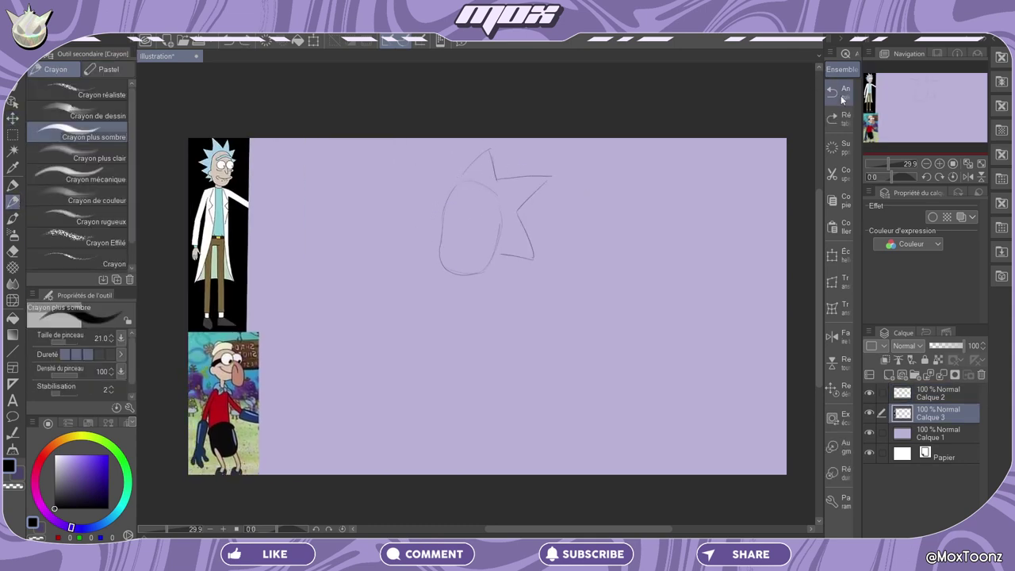
pyautogui.moveTo(476, 157)
pyautogui.mouseDown()
pyautogui.moveTo(432, 213)
pyautogui.moveTo(440, 253)
pyautogui.mouseUp()
pyautogui.hotkey('ctrl', 'z')
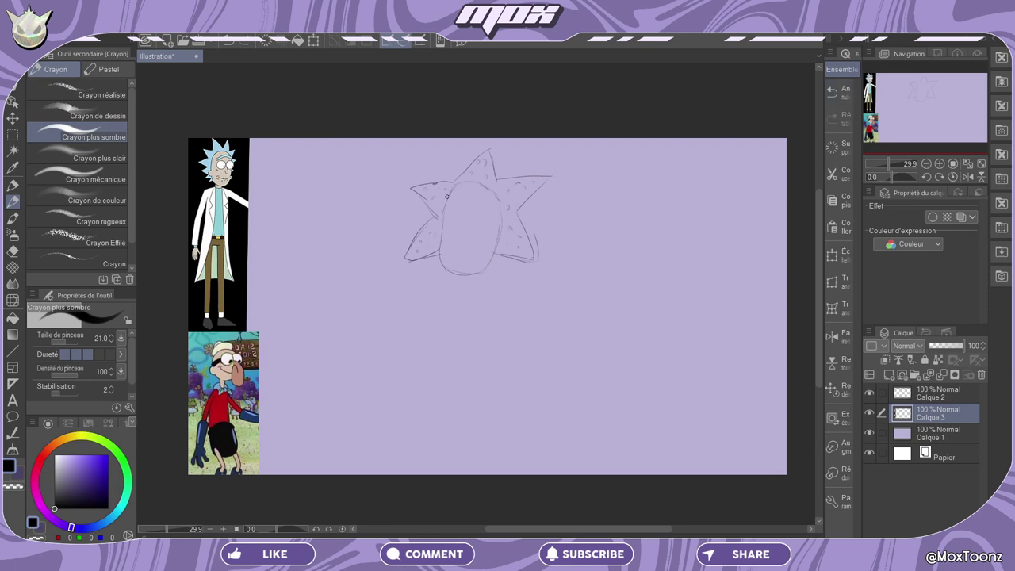
# Sketch two round eyes with small pupils on the starfish's head
pyautogui.moveTo(482, 214)
pyautogui.mouseDown()
pyautogui.moveTo(447, 206)
pyautogui.moveTo(465, 228)
pyautogui.mouseUp()
pyautogui.hotkey('ctrl', 'z')
pyautogui.hotkey('ctrl', 'z')
# Merge the layer Calque 2 into Calque 3 and separate the lassoed sketch onto its own copied layer
pyautogui.rightClick(875, 414)
pyautogui.click(872, 385)
pyautogui.click(13, 117)
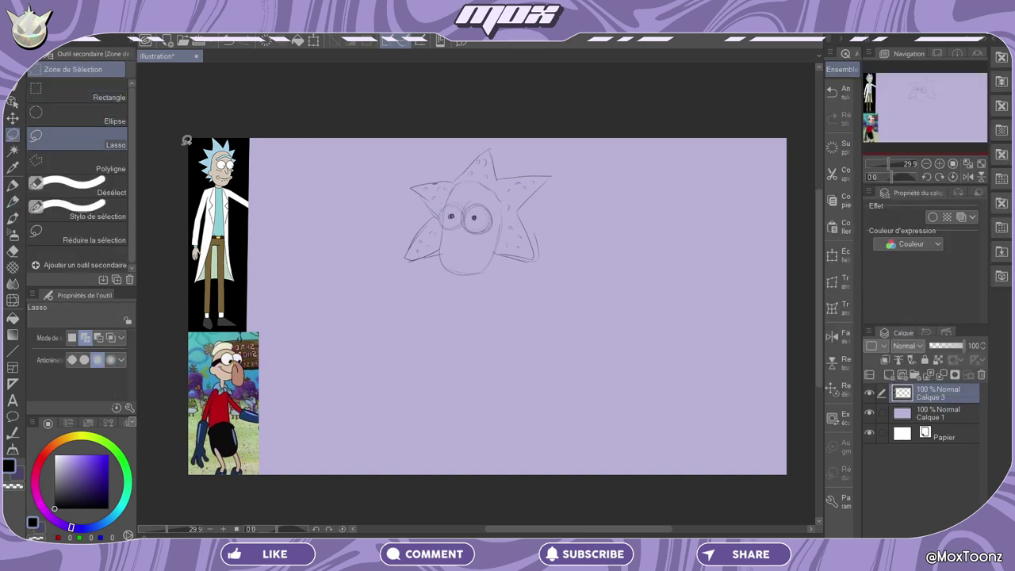
pyautogui.moveTo(460, 191)
pyautogui.mouseDown()
pyautogui.moveTo(727, 185)
pyautogui.moveTo(465, 195)
pyautogui.mouseUp()
pyautogui.hotkey('alt', ']')
pyautogui.press('p')
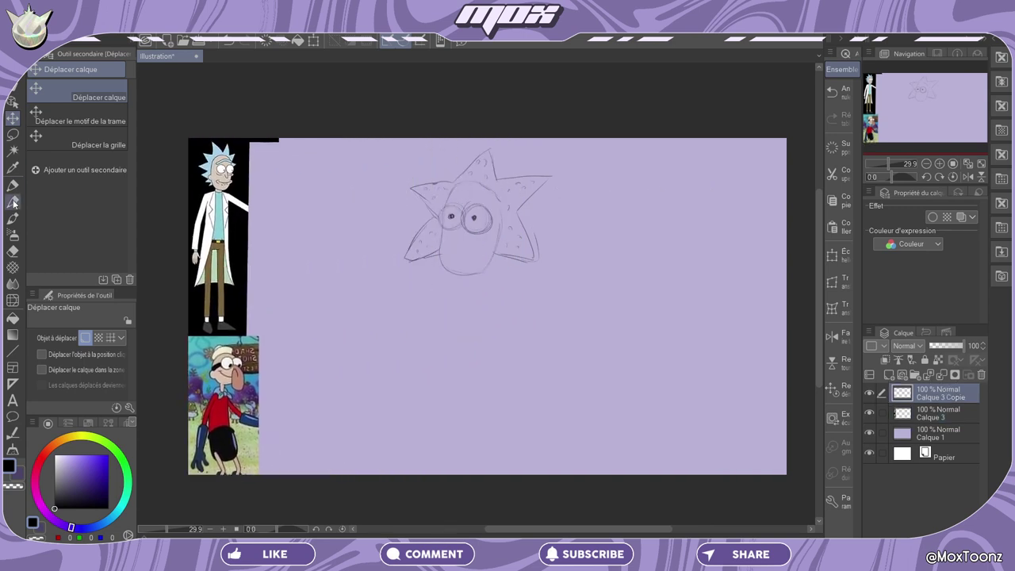
# Add a nose and smile to the starfish sketch, then clear the whole sketch from its layer
pyautogui.moveTo(445, 242); pyautogui.dragTo(476, 242)
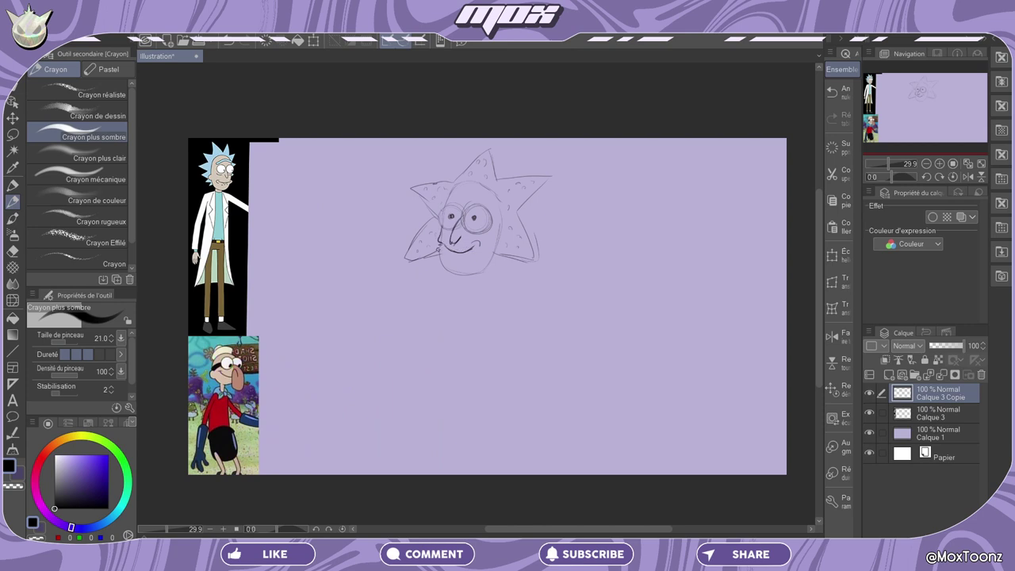
pyautogui.hotkey('ctrl', 'z')
pyautogui.press('Delete')
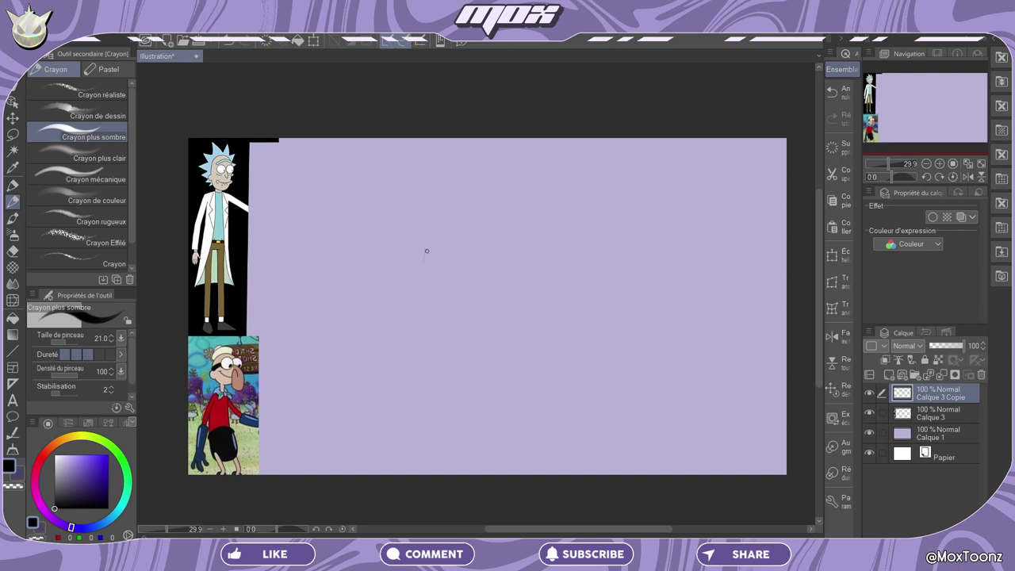
# Sketch a dome-shaped head with spiky hair, two large round eyes and a wide smile
pyautogui.moveTo(427, 251)
pyautogui.mouseDown()
pyautogui.moveTo(504, 259)
pyautogui.moveTo(499, 282)
pyautogui.mouseUp()
pyautogui.moveTo(428, 198); pyautogui.dragTo(511, 274)
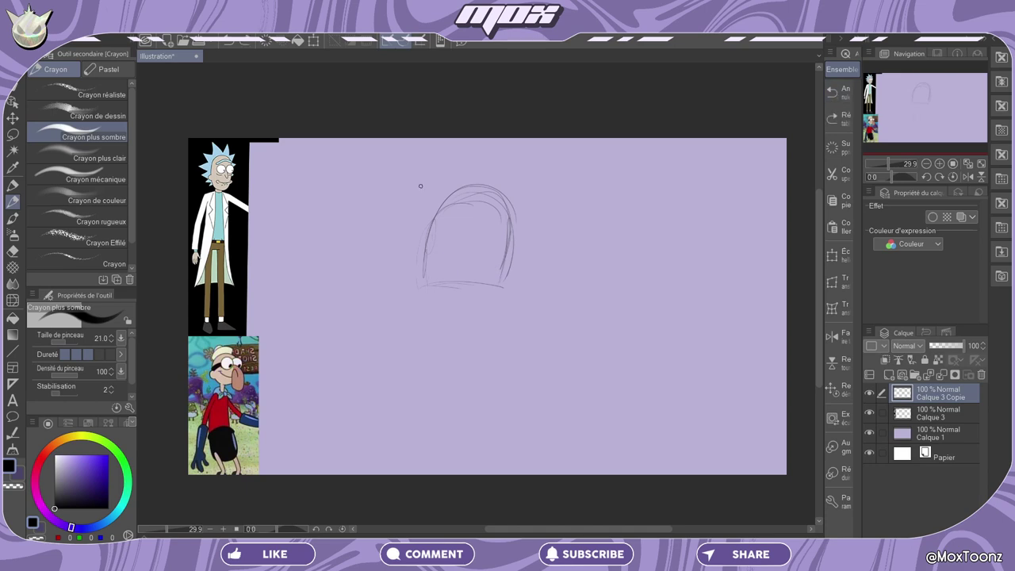
pyautogui.moveTo(419, 269)
pyautogui.mouseDown()
pyautogui.moveTo(427, 232)
pyautogui.moveTo(463, 189)
pyautogui.moveTo(523, 276)
pyautogui.mouseUp()
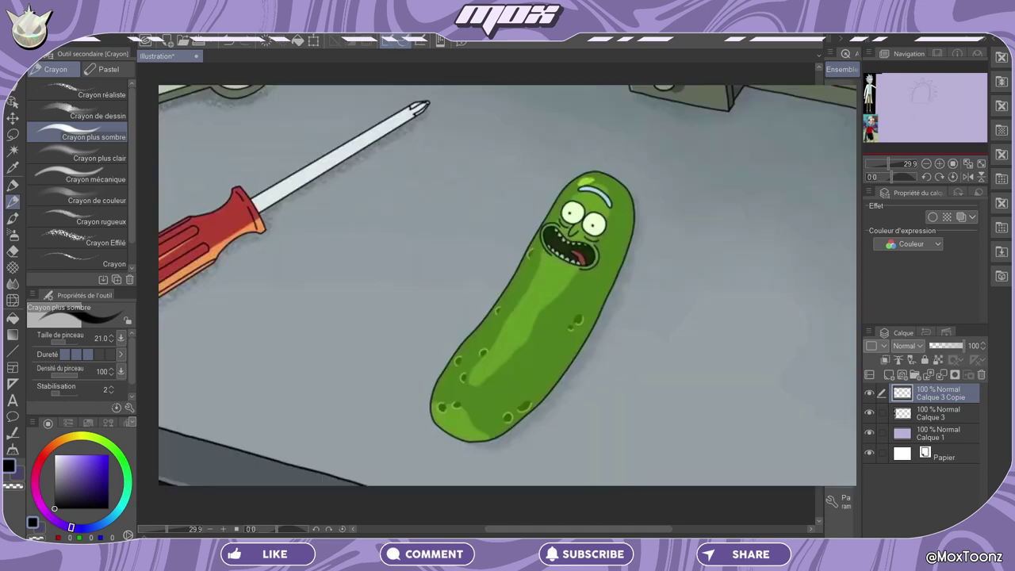
pyautogui.moveTo(435, 238); pyautogui.dragTo(436, 239)
pyautogui.moveTo(476, 211); pyautogui.dragTo(471, 213)
pyautogui.moveTo(450, 227); pyautogui.dragTo(452, 228)
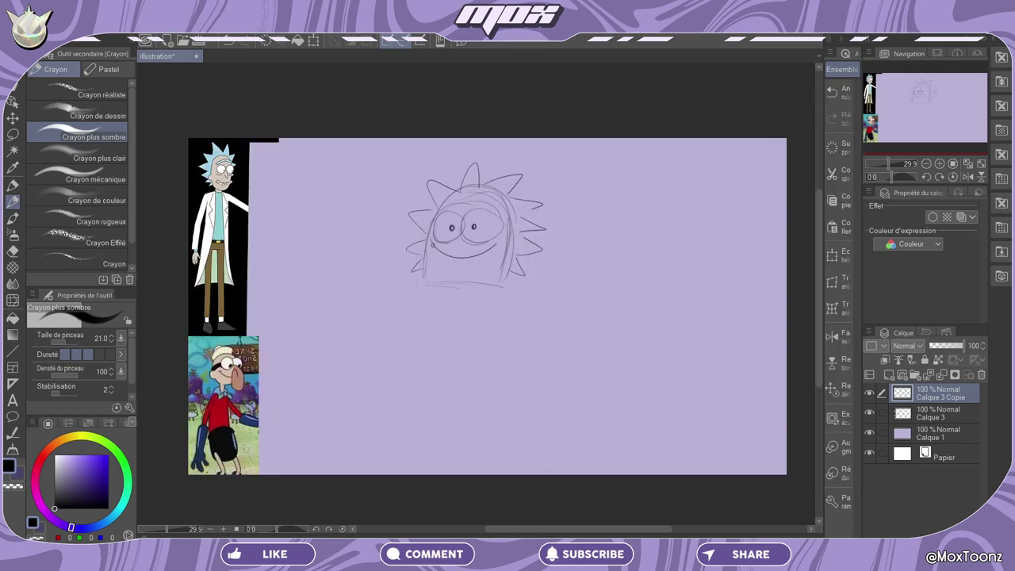
# Sketch a curved sea cucumber body below the head, with bumps and a jagged open coat along its sides
pyautogui.moveTo(472, 412); pyautogui.dragTo(537, 346)
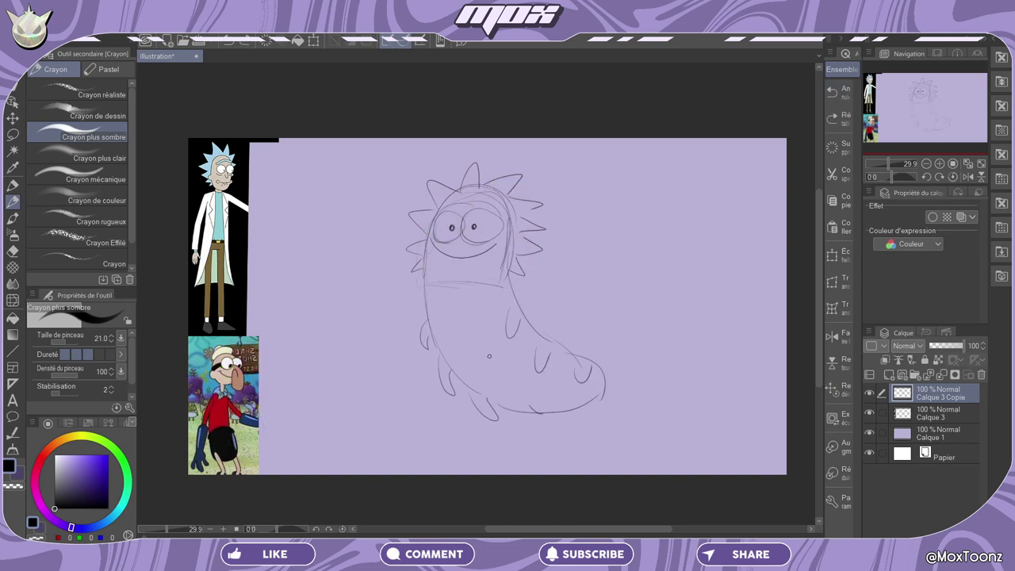
pyautogui.moveTo(426, 280)
pyautogui.mouseDown()
pyautogui.moveTo(510, 274)
pyautogui.moveTo(493, 282)
pyautogui.moveTo(490, 305)
pyautogui.moveTo(583, 369)
pyautogui.mouseUp()
pyautogui.moveTo(428, 282)
pyautogui.mouseDown()
pyautogui.moveTo(468, 400)
pyautogui.moveTo(458, 411)
pyautogui.mouseUp()
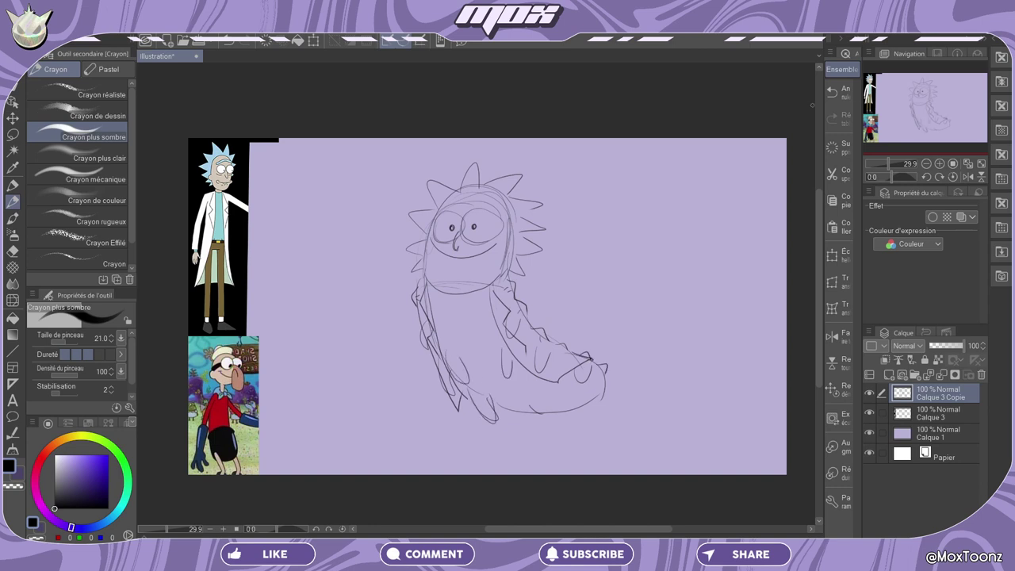
# Scale the whole character sketch down slightly towards its upper corner
pyautogui.hotkey('ctrl', 't')
pyautogui.moveTo(615, 423); pyautogui.dragTo(575, 380)
pyautogui.press('Return')
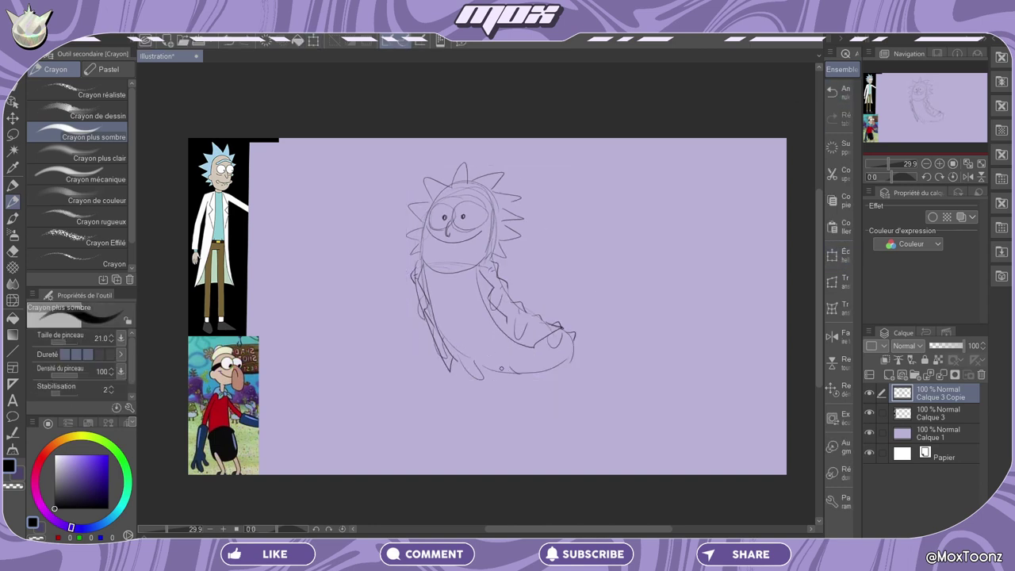
# Sketch two thin legs with boots under the body and reinforce the spikes along its sides
pyautogui.moveTo(478, 379); pyautogui.dragTo(574, 346)
pyautogui.hotkey('ctrl', 'z')
pyautogui.moveTo(536, 379)
pyautogui.mouseDown()
pyautogui.moveTo(572, 345)
pyautogui.moveTo(520, 415)
pyautogui.moveTo(531, 428)
pyautogui.mouseUp()
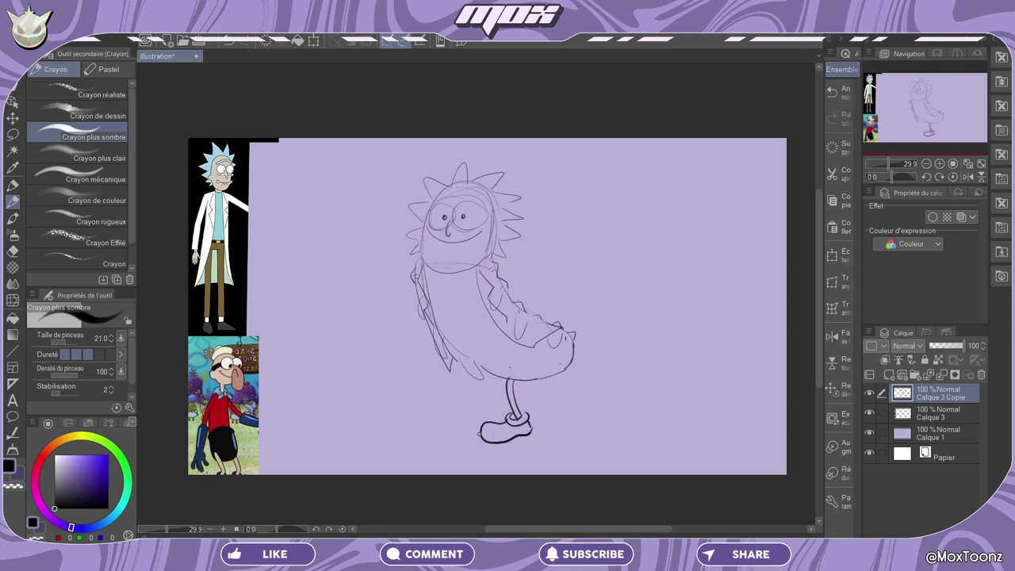
pyautogui.moveTo(544, 391); pyautogui.dragTo(546, 379)
pyautogui.moveTo(556, 445); pyautogui.dragTo(568, 424)
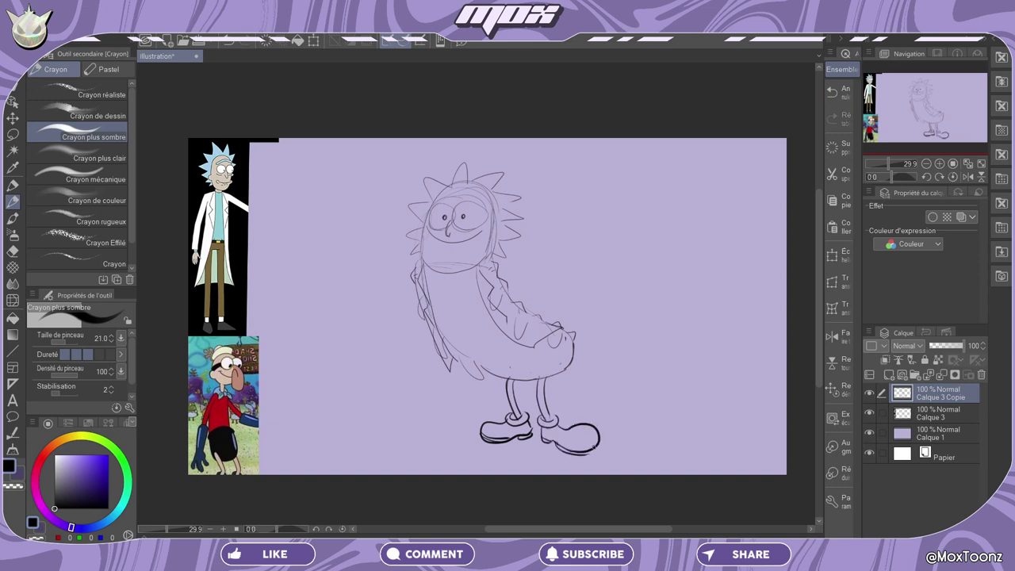
pyautogui.moveTo(414, 310); pyautogui.dragTo(441, 352)
pyautogui.moveTo(491, 272); pyautogui.dragTo(501, 298)
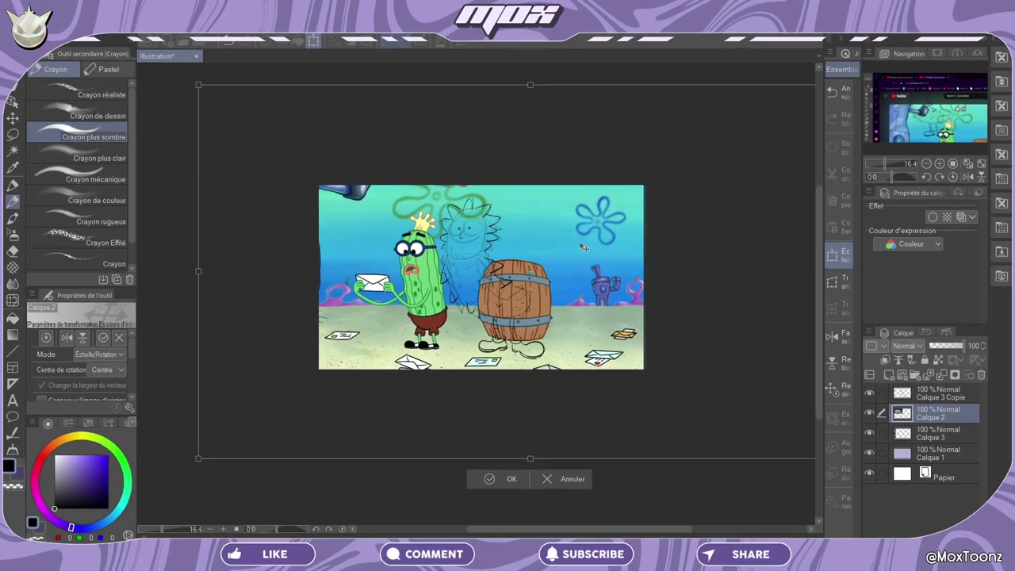
# Place the underwater barrel scene over the canvas and keep only a horizontally flipped copy of it
pyautogui.moveTo(583, 247); pyautogui.dragTo(600, 247)
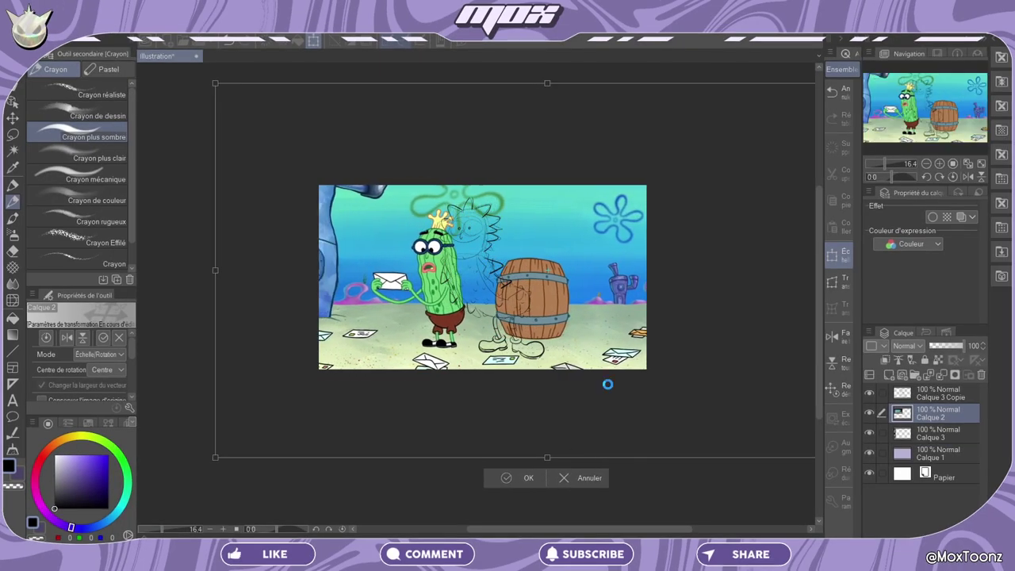
pyautogui.press('Return')
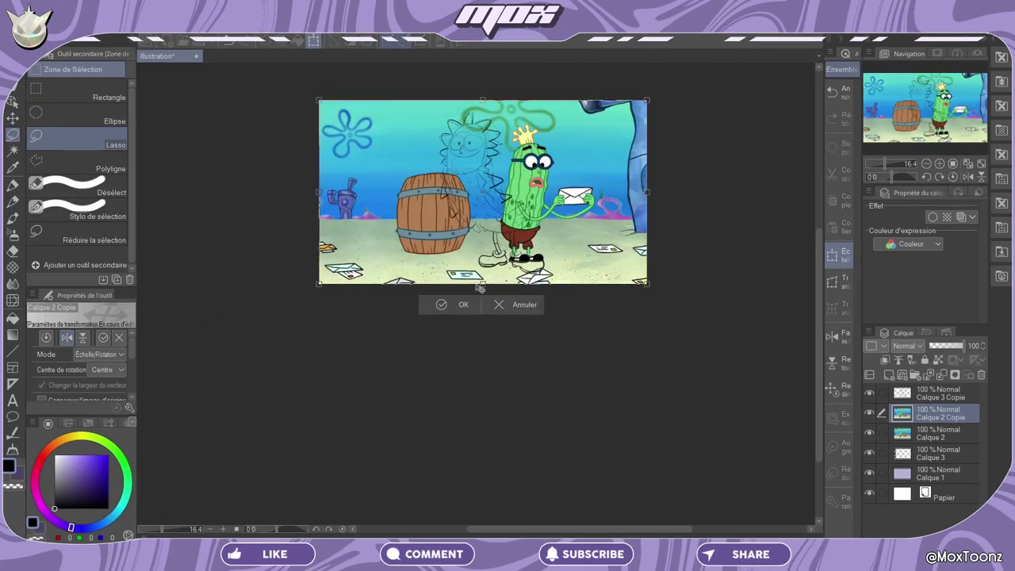
pyautogui.press('Return')
pyautogui.click(981, 374)
# Move the character sketch on Calque 3 Copie over the barrel, flip it horizontally and skew its upper corners outwards
pyautogui.click(939, 392)
pyautogui.press('k')
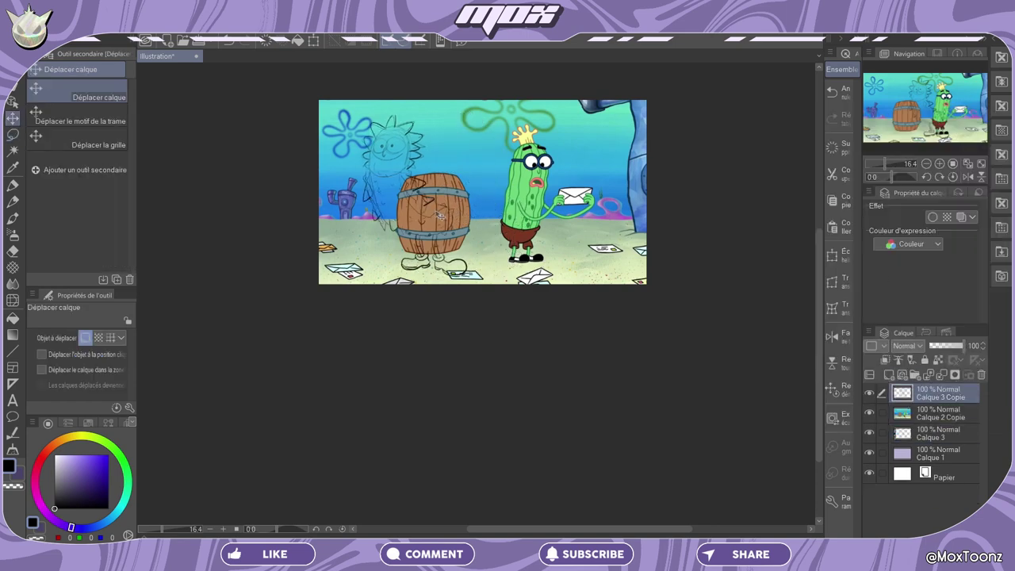
pyautogui.hotkey('ctrl', 't')
pyautogui.press('Return')
pyautogui.hotkey('ctrl', 't')
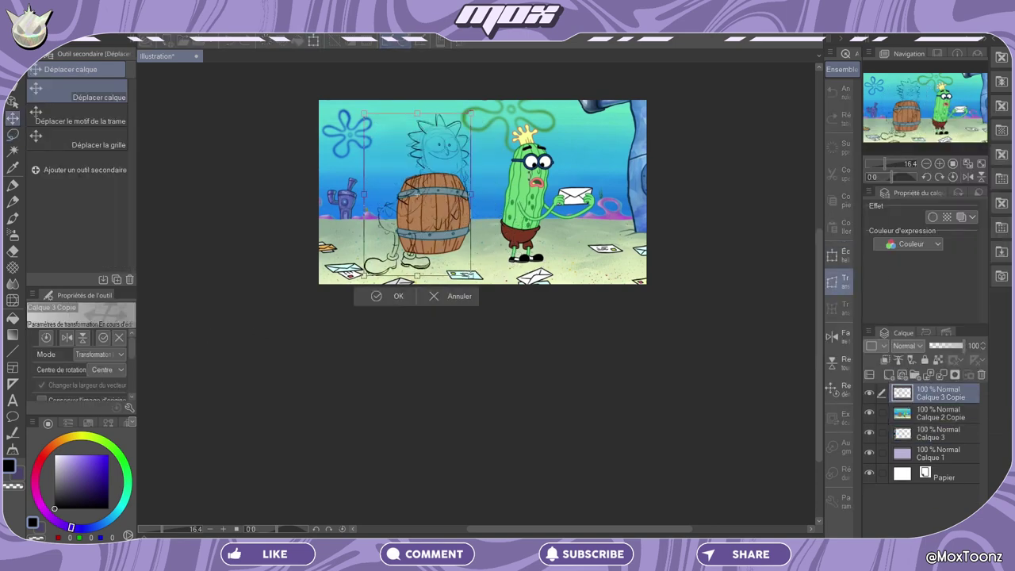
pyautogui.scroll(3, 470, 113)
pyautogui.moveTo(484, 86); pyautogui.dragTo(471, 73)
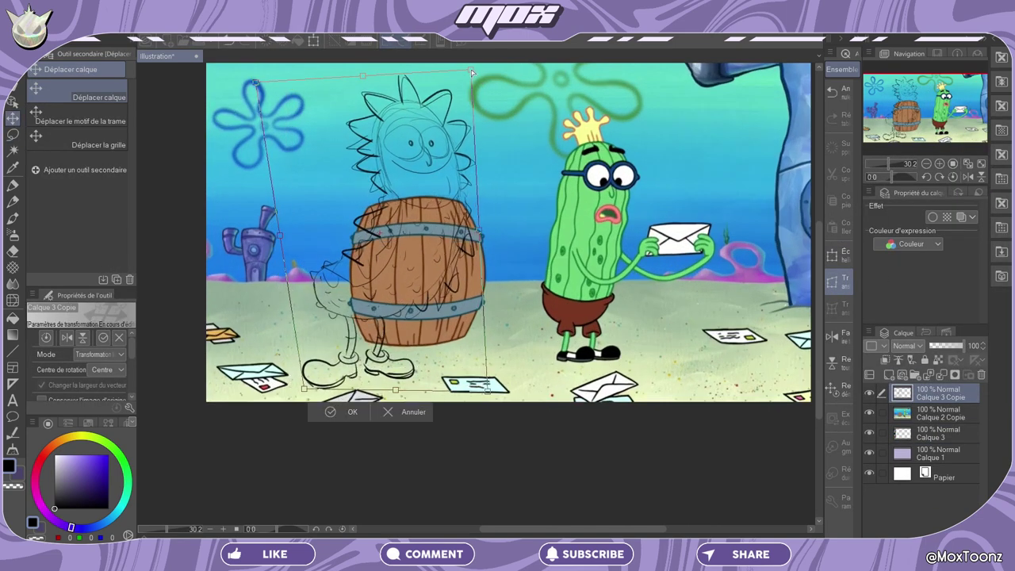
pyautogui.press('Return')
# Hide the underwater scene layer Calque 2 Copie to view the sketch on the plain purple background
pyautogui.click(939, 413)
pyautogui.click(868, 412)
pyautogui.moveTo(896, 101); pyautogui.dragTo(899, 85)
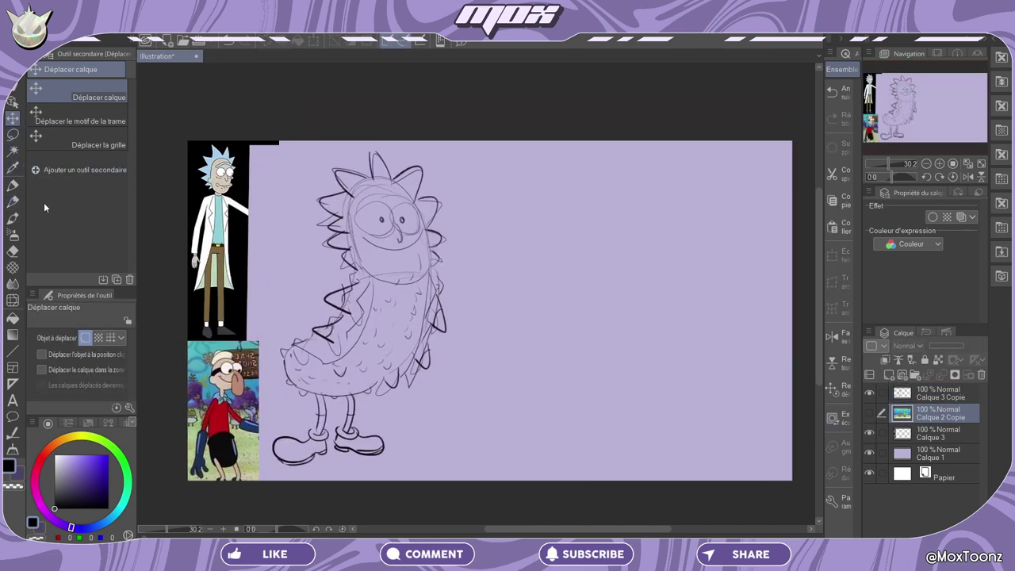
pyautogui.scroll(1, 329, 168)
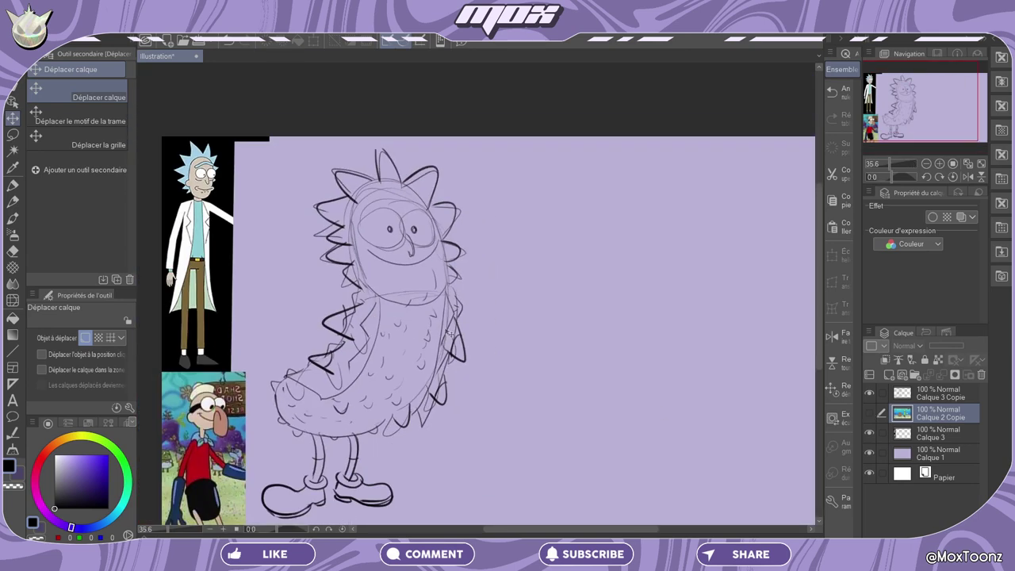
# Show the underwater scene again and set up a pen with a dark muted teal colour
pyautogui.click(12, 185)
pyautogui.click(869, 413)
pyautogui.click(70, 480)
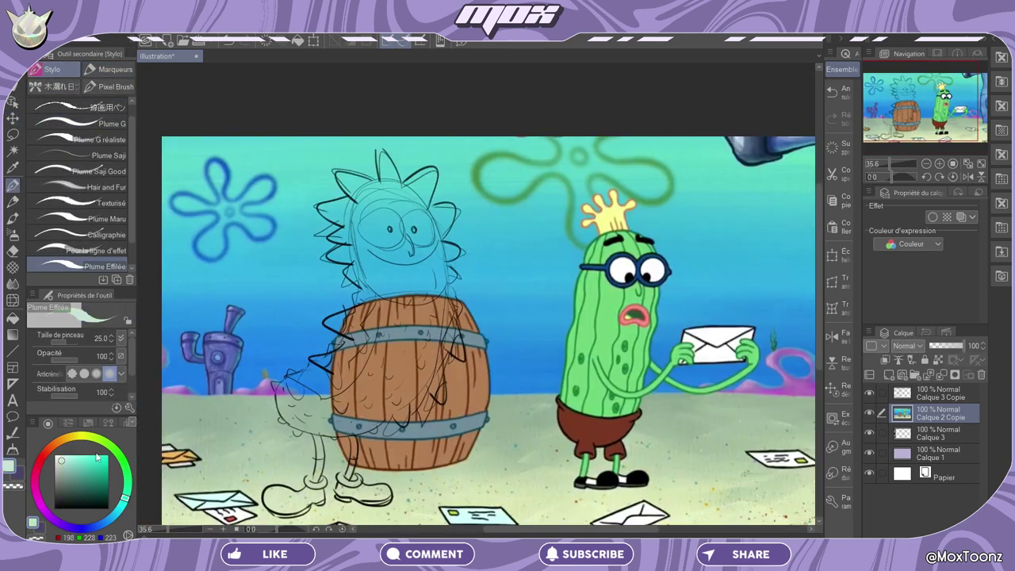
pyautogui.click(80, 123)
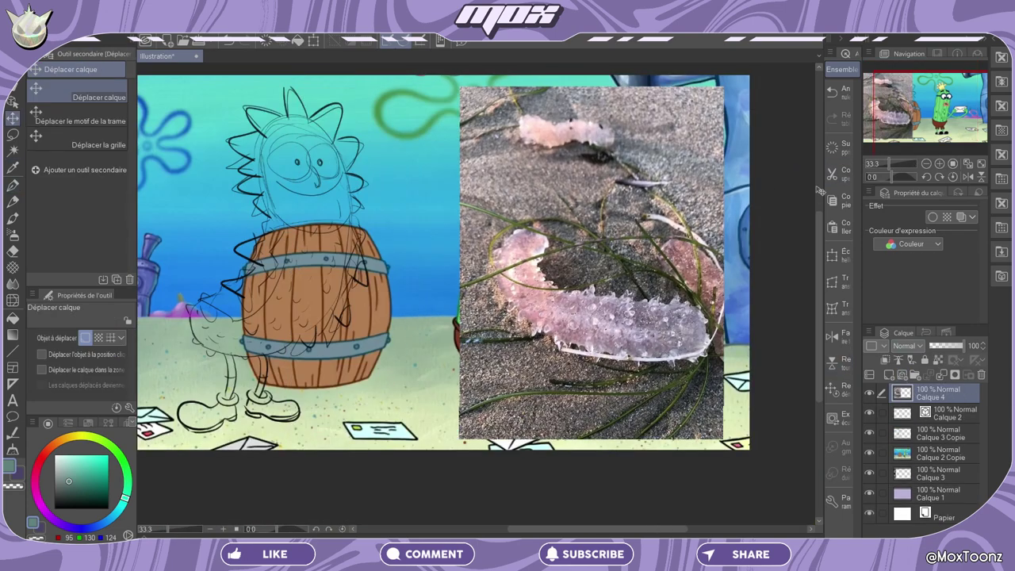
# Hide the underwater scene, take the Crayon plus sombre pencil and move the layer Calque 2 above the photo layer Calque 4
pyautogui.click(901, 109)
pyautogui.click(869, 452)
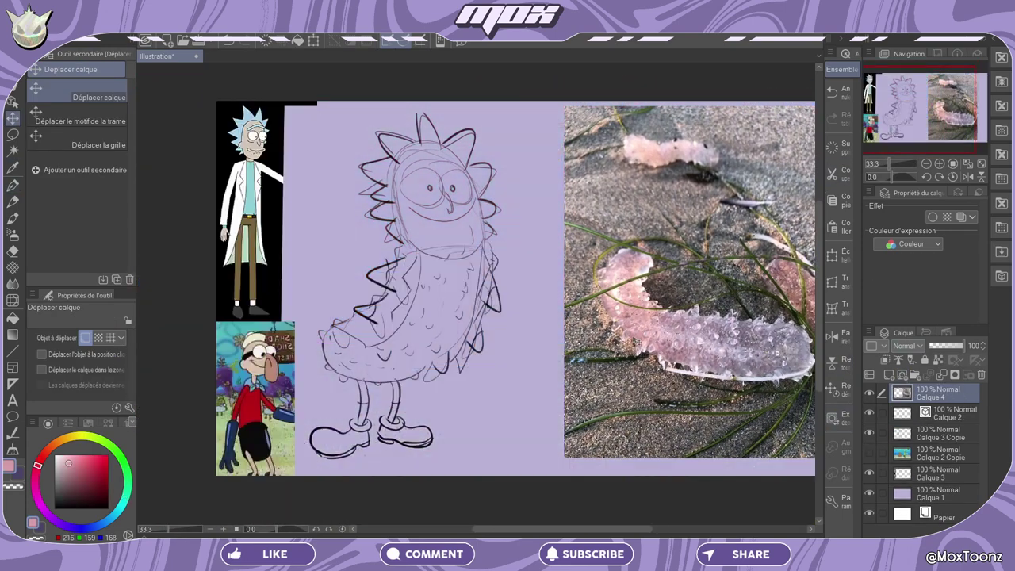
pyautogui.click(14, 203)
pyautogui.moveTo(934, 413); pyautogui.dragTo(935, 390)
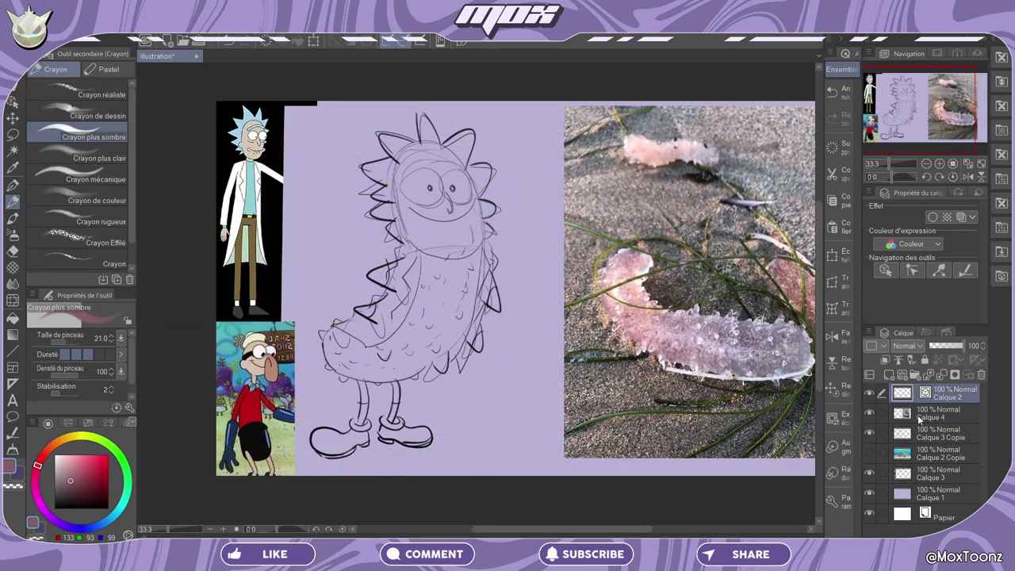
# Lower the sketch layer Calque 3 Copie to 28 % opacity and reselect the layer Calque 2
pyautogui.click(939, 432)
pyautogui.moveTo(962, 346); pyautogui.dragTo(935, 346)
pyautogui.hotkey('alt', ']')
pyautogui.hotkey('alt', ']')
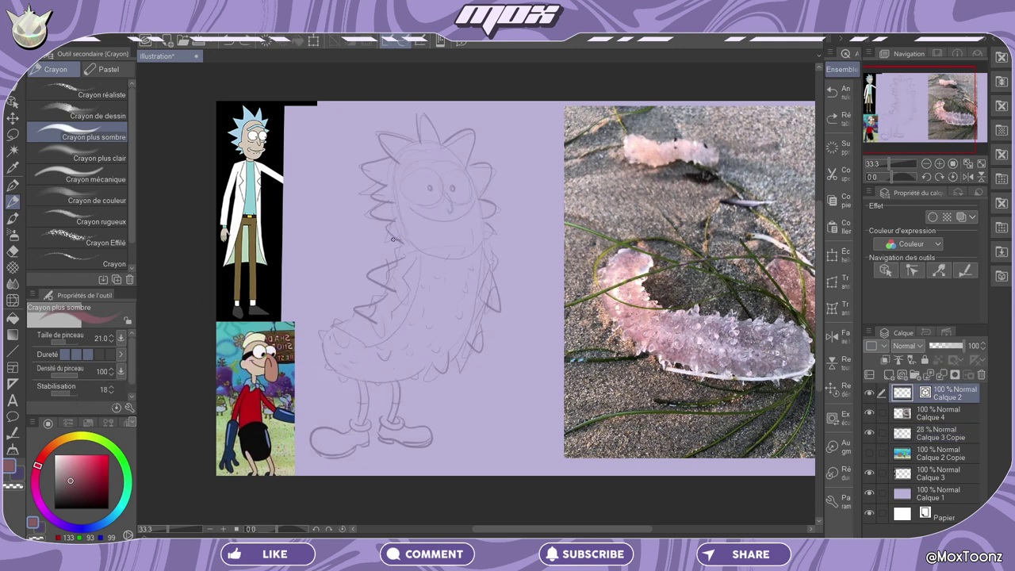
# Try outline strokes beside the head with the pencil and marker pens, undoing each test
pyautogui.moveTo(387, 239); pyautogui.dragTo(384, 182)
pyautogui.hotkey('ctrl', 'z')
pyautogui.click(13, 185)
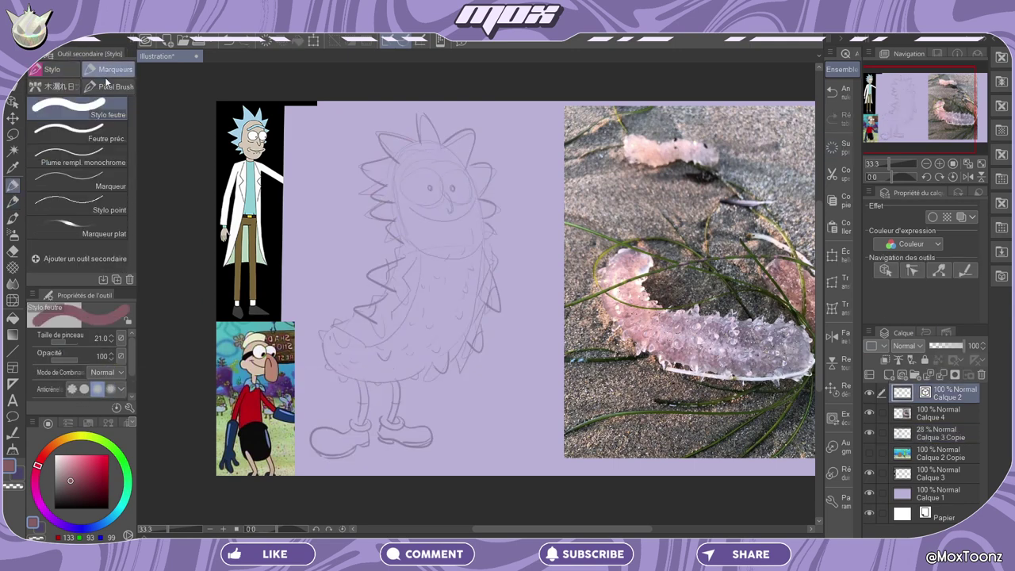
pyautogui.click(108, 69)
pyautogui.click(79, 154)
pyautogui.moveTo(343, 227); pyautogui.dragTo(391, 333)
pyautogui.moveTo(417, 232); pyautogui.dragTo(388, 279)
pyautogui.hotkey('ctrl', 'z')
pyautogui.hotkey('ctrl', 'z')
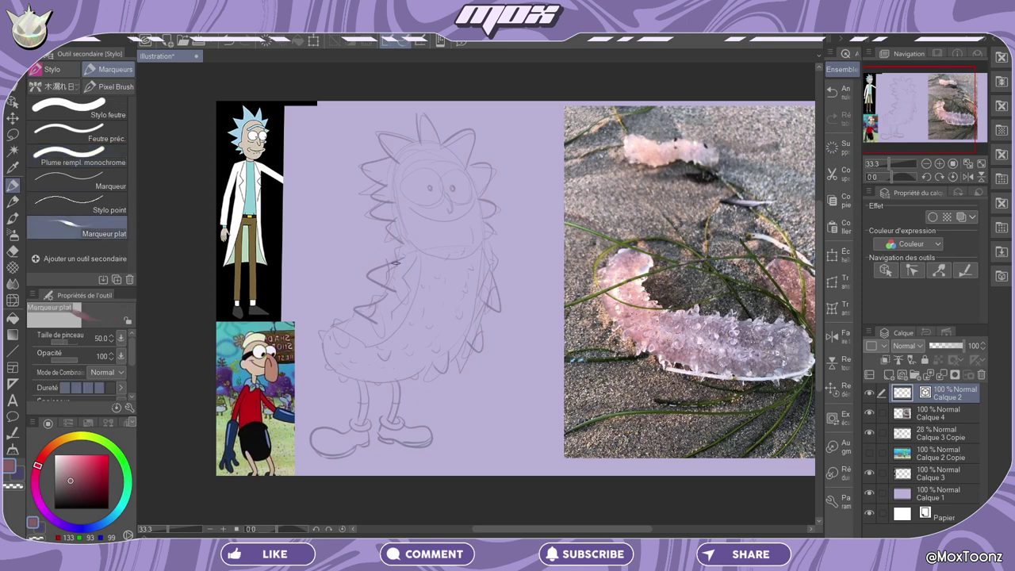
# Outline the spiky hair and face in reddish brown with the Crayon plus sombre pencil, and set its stabilization to 6
pyautogui.press('p')
pyautogui.moveTo(390, 184); pyautogui.dragTo(393, 295)
pyautogui.hotkey('ctrl', 'z')
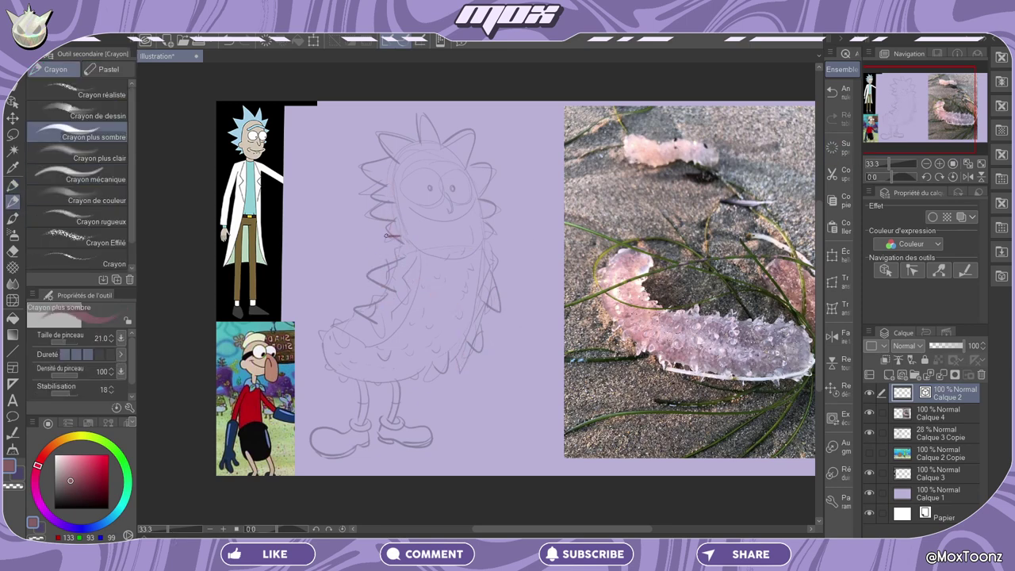
pyautogui.moveTo(378, 174)
pyautogui.mouseDown()
pyautogui.moveTo(434, 125)
pyautogui.moveTo(489, 167)
pyautogui.moveTo(482, 235)
pyautogui.moveTo(399, 242)
pyautogui.mouseUp()
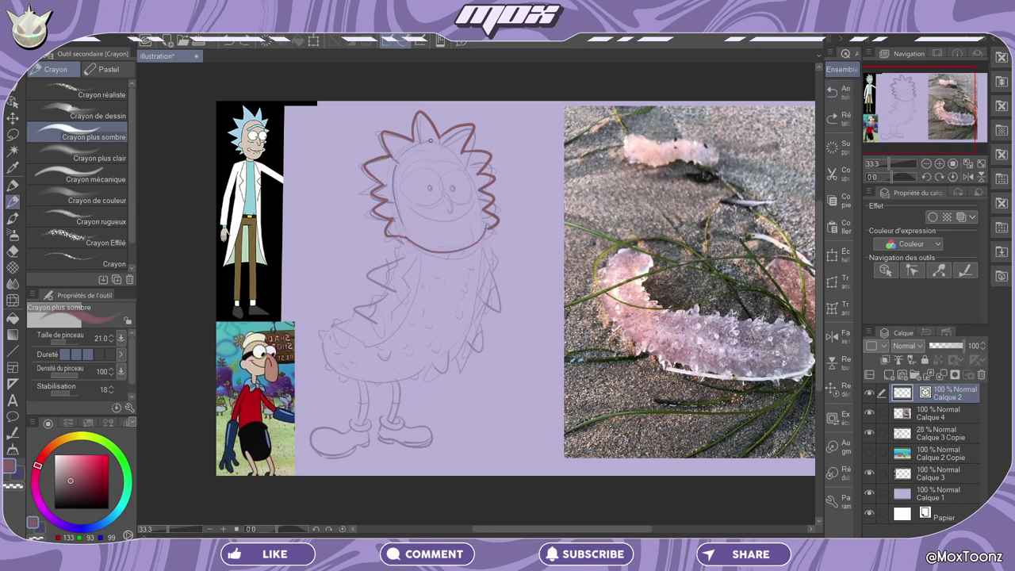
pyautogui.click(76, 393)
pyautogui.press('x')
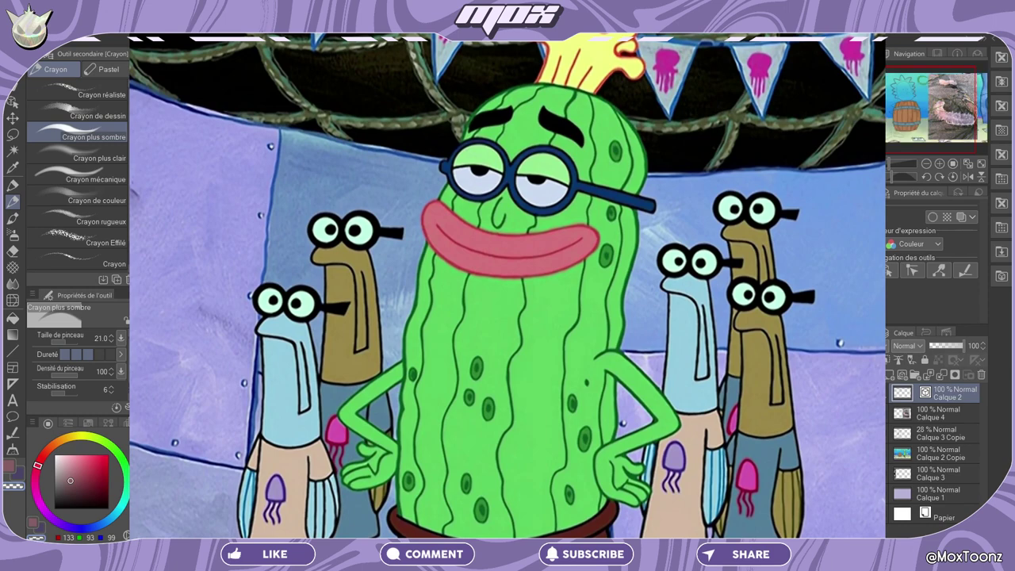
# Return to the line art layer Calque 2 and pick a muted purple as the drawing colour
pyautogui.click(12, 135)
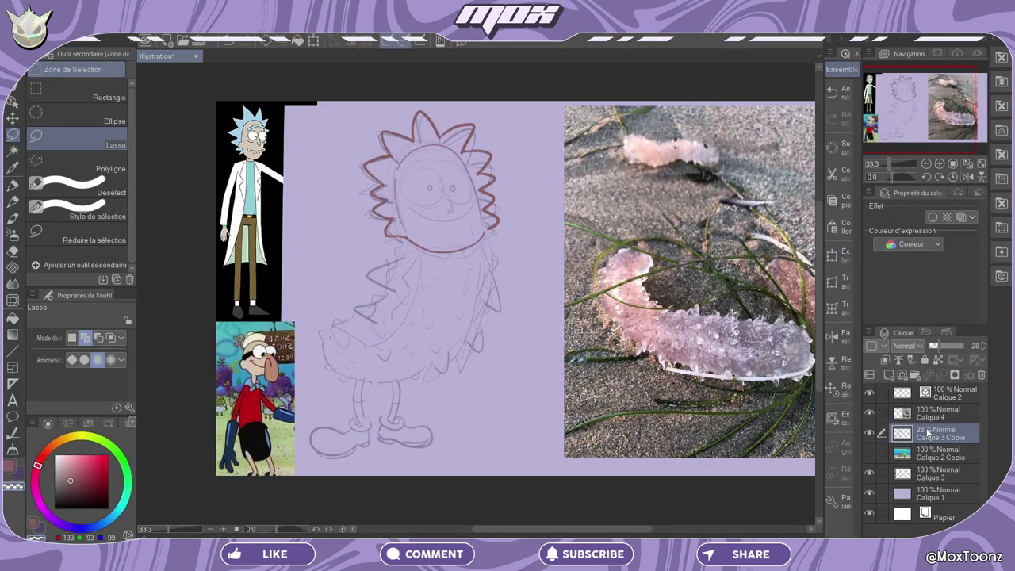
pyautogui.click(943, 393)
pyautogui.keyDown('alt'); pyautogui.click(389, 226); pyautogui.keyUp('alt')
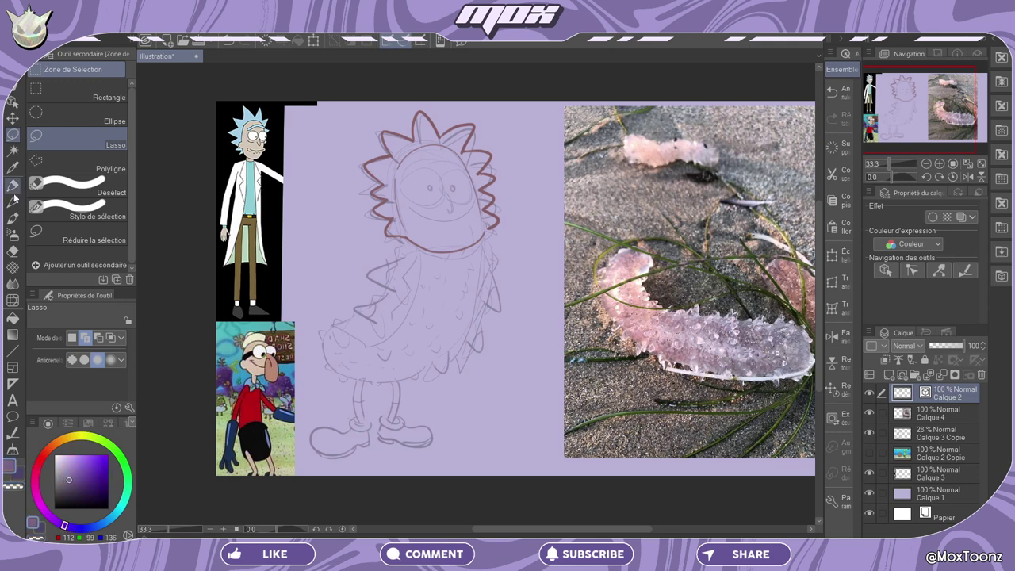
# Outline the curved outer edge of the sea cucumber body with the Crayon plus sombre pencil at stabilization 100
pyautogui.press('p')
pyautogui.moveTo(322, 331)
pyautogui.mouseDown()
pyautogui.moveTo(379, 383)
pyautogui.moveTo(483, 289)
pyautogui.mouseUp()
pyautogui.click(832, 91)
pyautogui.click(832, 92)
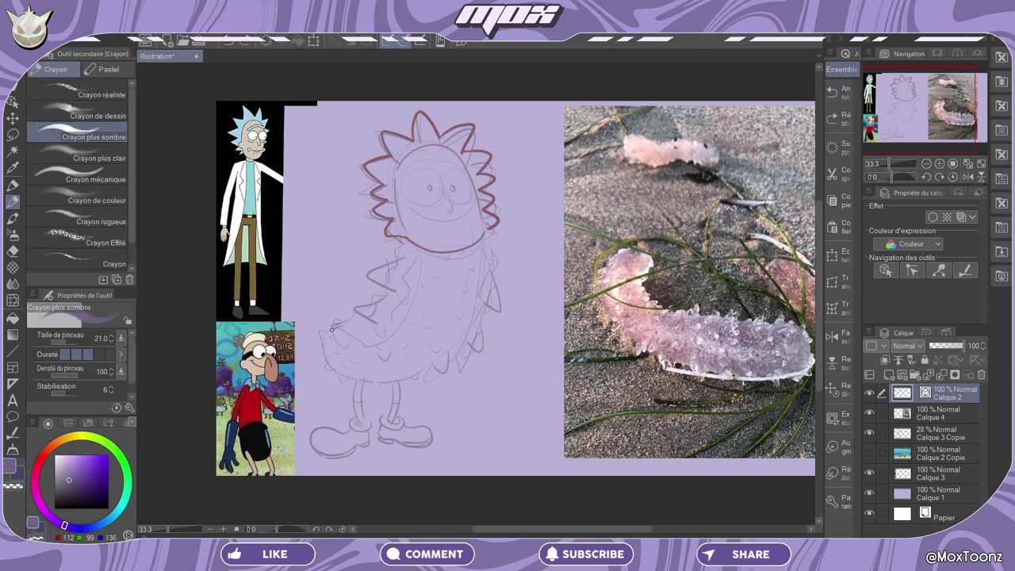
pyautogui.moveTo(332, 330)
pyautogui.mouseDown()
pyautogui.moveTo(400, 383)
pyautogui.moveTo(484, 242)
pyautogui.mouseUp()
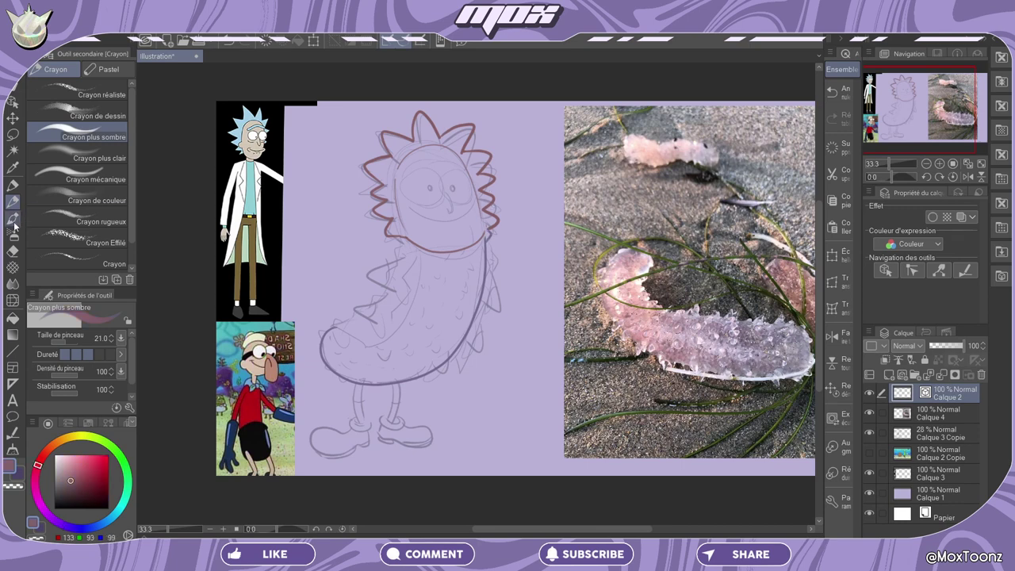
# Add a new layer clipped to the line art Calque 2 for tinting the outlines muted purple with the Adoucir ink brush
pyautogui.click(13, 216)
pyautogui.click(924, 372)
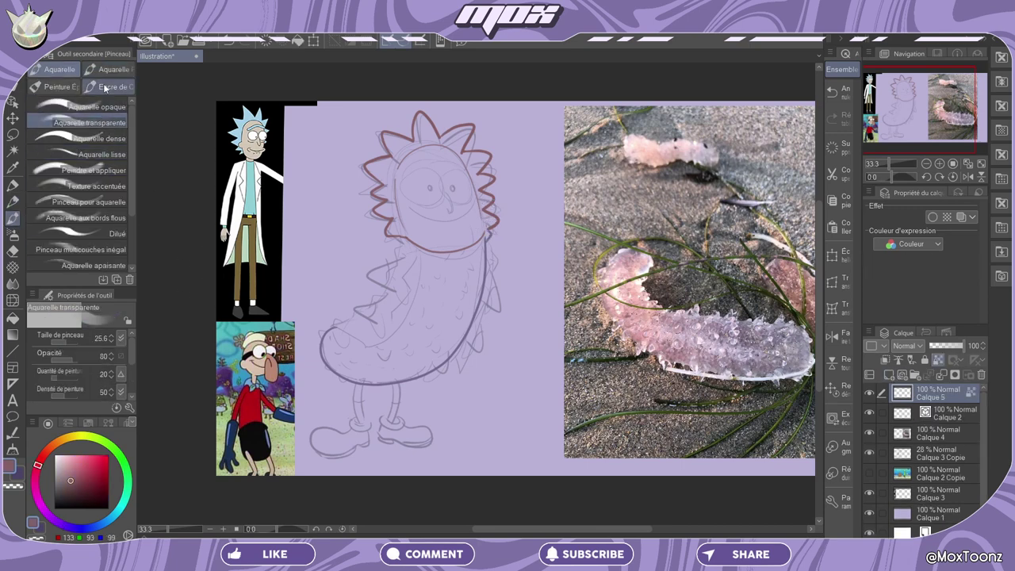
pyautogui.click(109, 86)
pyautogui.click(938, 359)
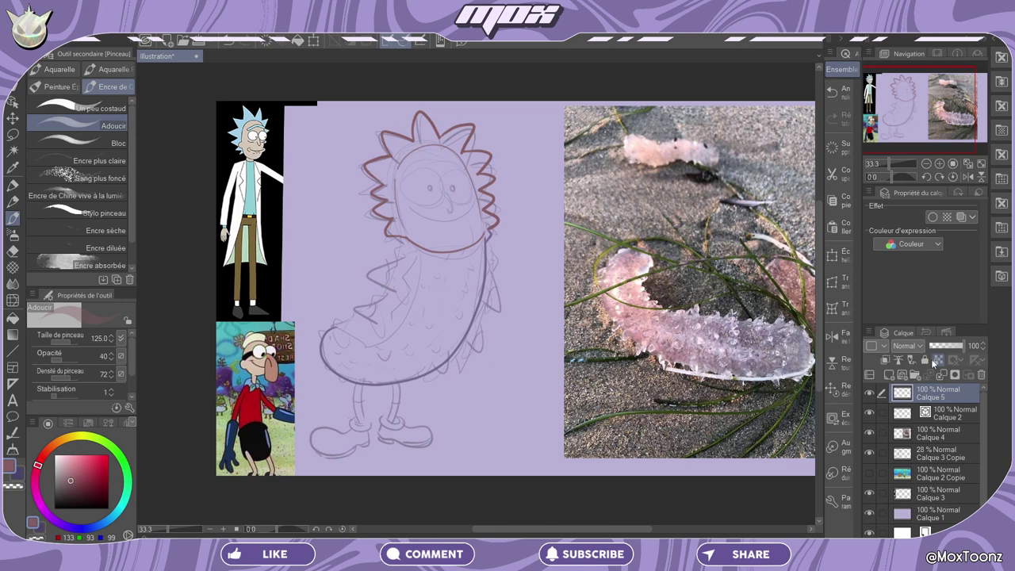
pyautogui.click(886, 359)
pyautogui.keyDown('alt'); pyautogui.click(400, 242); pyautogui.keyUp('alt')
# Outline the open lab coat's front edge and its torn, jagged sides in dark grey with the Crayon plus sombre pencil
pyautogui.press('p')
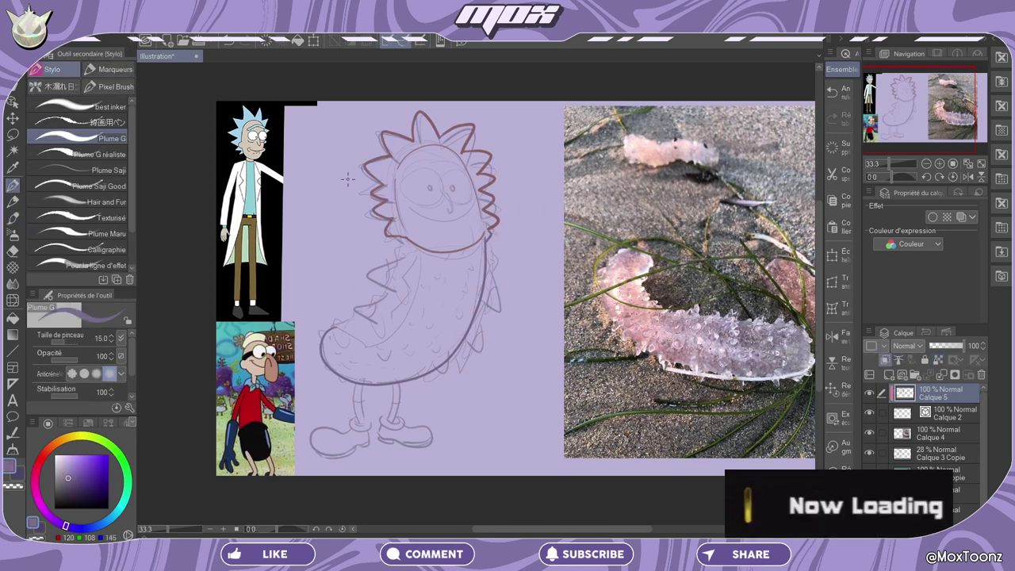
pyautogui.click(13, 203)
pyautogui.moveTo(420, 249); pyautogui.dragTo(334, 326)
pyautogui.moveTo(401, 238); pyautogui.dragTo(379, 287)
pyautogui.moveTo(480, 240)
pyautogui.mouseDown()
pyautogui.moveTo(457, 372)
pyautogui.moveTo(495, 295)
pyautogui.mouseUp()
pyautogui.hotkey('ctrl', 'z')
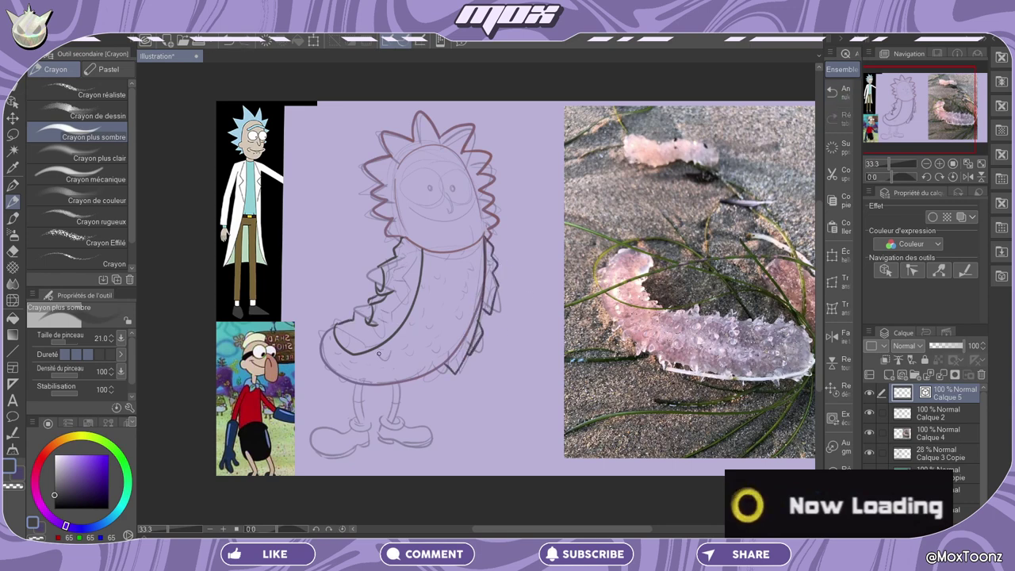
# Hide the reference photo layer Calque 4, then draw the nose and a dark ellipse for the right eye
pyautogui.click(869, 432)
pyautogui.moveTo(444, 189)
pyautogui.mouseDown()
pyautogui.moveTo(449, 211)
pyautogui.moveTo(442, 191)
pyautogui.moveTo(456, 171)
pyautogui.mouseUp()
pyautogui.click(831, 91)
pyautogui.click(937, 413)
pyautogui.press('u')
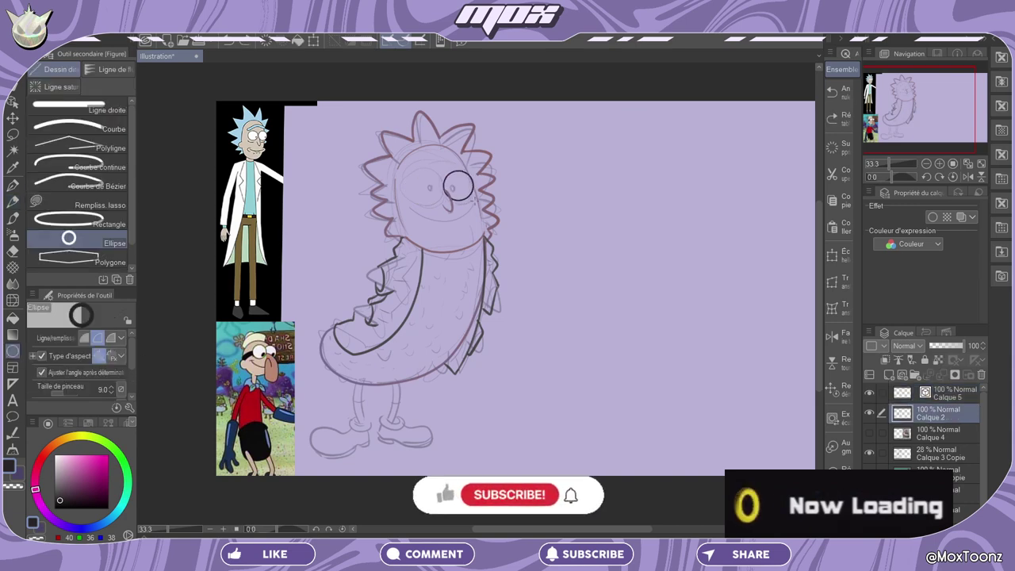
pyautogui.press('p')
pyautogui.scroll(2, 474, 201)
# Duplicate the eye circle and place the copy on the other side of the nose as the left eye
pyautogui.hotkey('ctrl', 'shift', 'n')
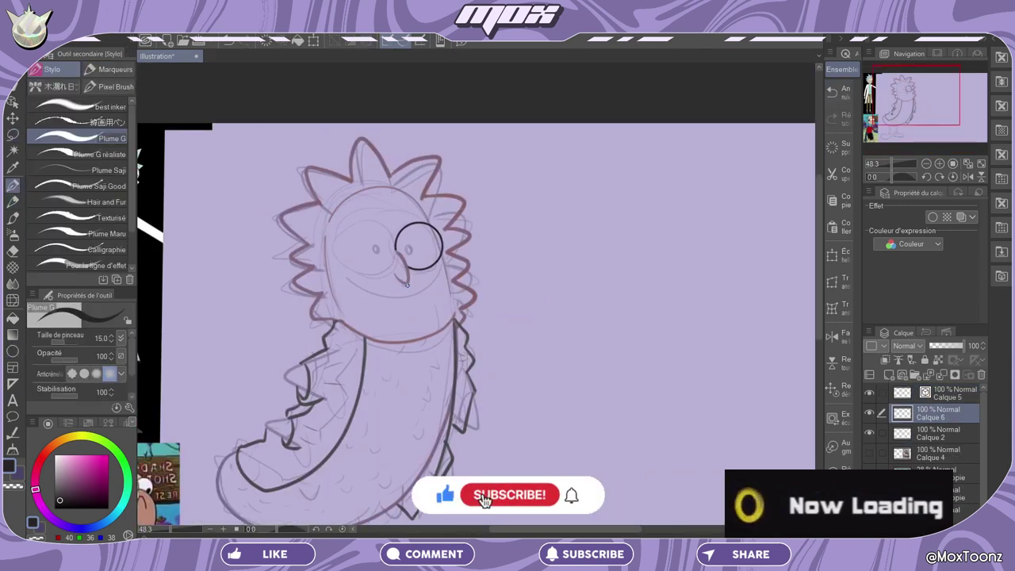
pyautogui.hotkey('ctrl', 'v')
pyautogui.scroll(4, 474, 291)
pyautogui.press('k')
pyautogui.moveTo(665, 134); pyautogui.dragTo(562, 134)
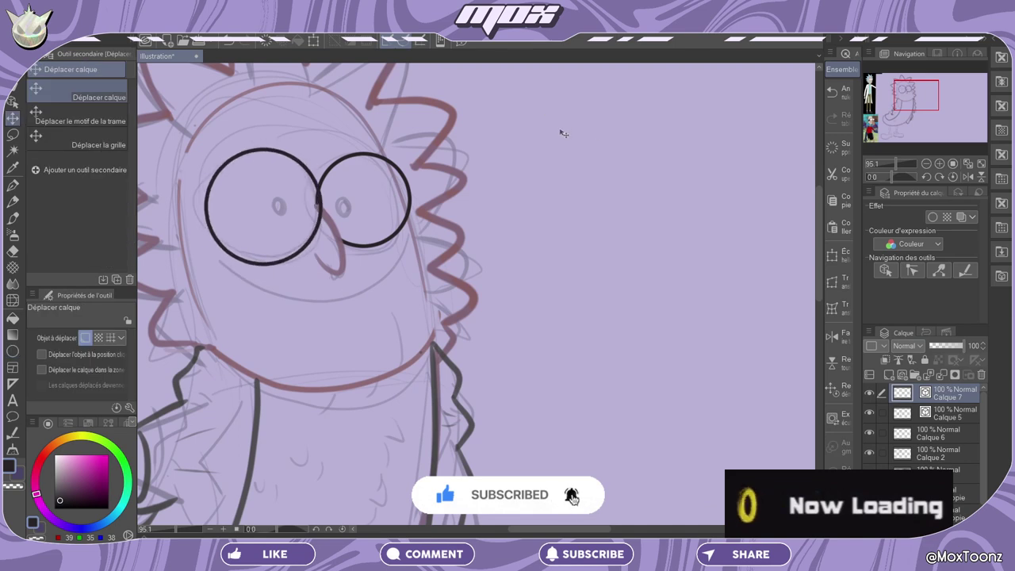
pyautogui.hotkey('ctrl', 'z')
pyautogui.hotkey('ctrl', 'z')
pyautogui.press('p')
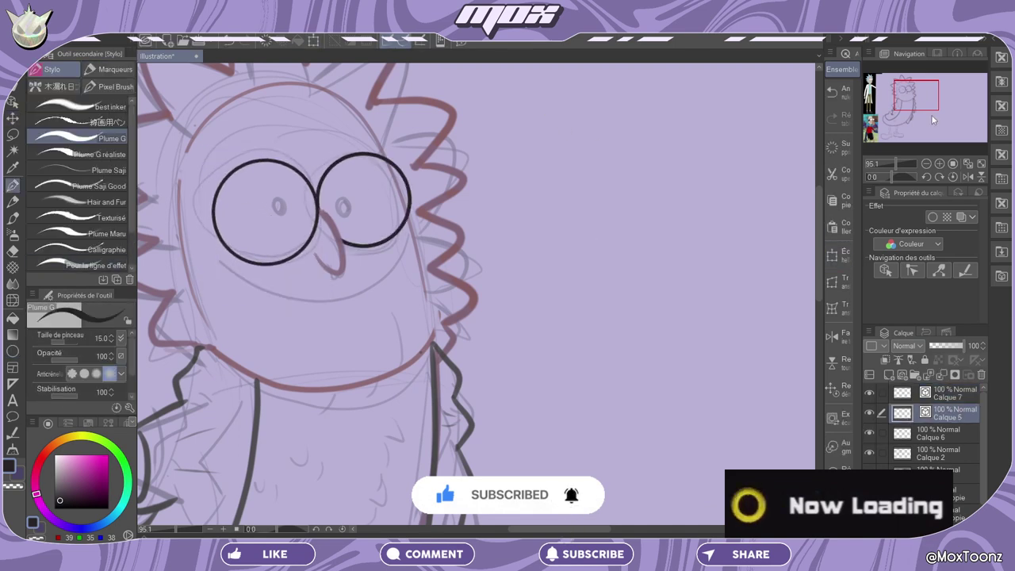
# Draw the coat's short dark grey collar line under the chin and merge the line art layers into Calque 2
pyautogui.moveTo(933, 120); pyautogui.dragTo(916, 95)
pyautogui.keyDown('alt'); pyautogui.click(295, 360); pyautogui.keyUp('alt')
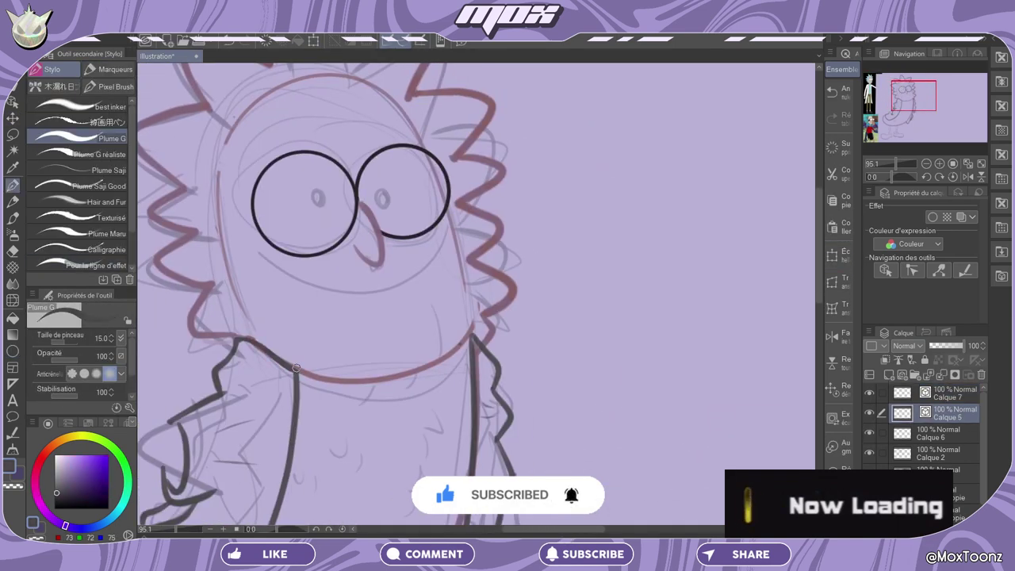
pyautogui.hotkey('alt', ']')
pyautogui.hotkey('alt', '[')
pyautogui.hotkey('alt', '[')
pyautogui.hotkey('alt', '[')
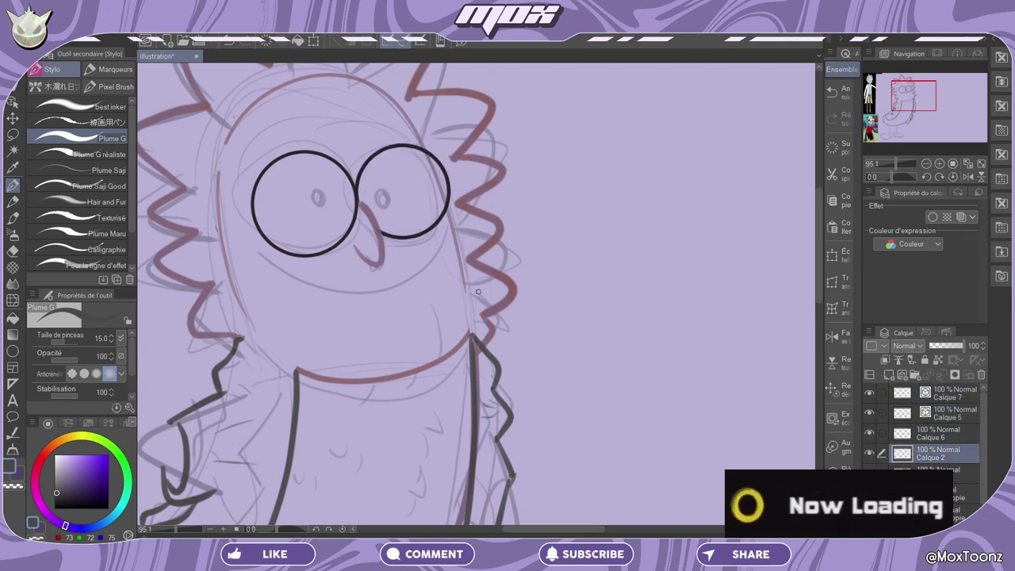
pyautogui.moveTo(917, 95)
pyautogui.mouseDown()
pyautogui.moveTo(904, 98)
pyautogui.moveTo(905, 111)
pyautogui.mouseUp()
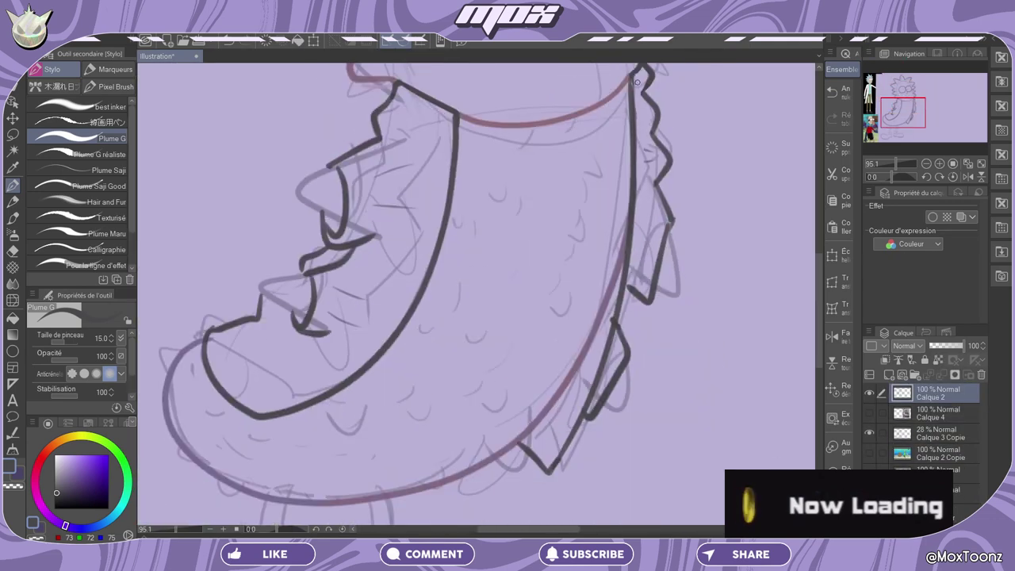
# Draw purple spikes poking out through the torn edges on both sides of the coat with the Plume G pen
pyautogui.keyDown('alt'); pyautogui.click(317, 190); pyautogui.keyUp('alt')
pyautogui.click(840, 92)
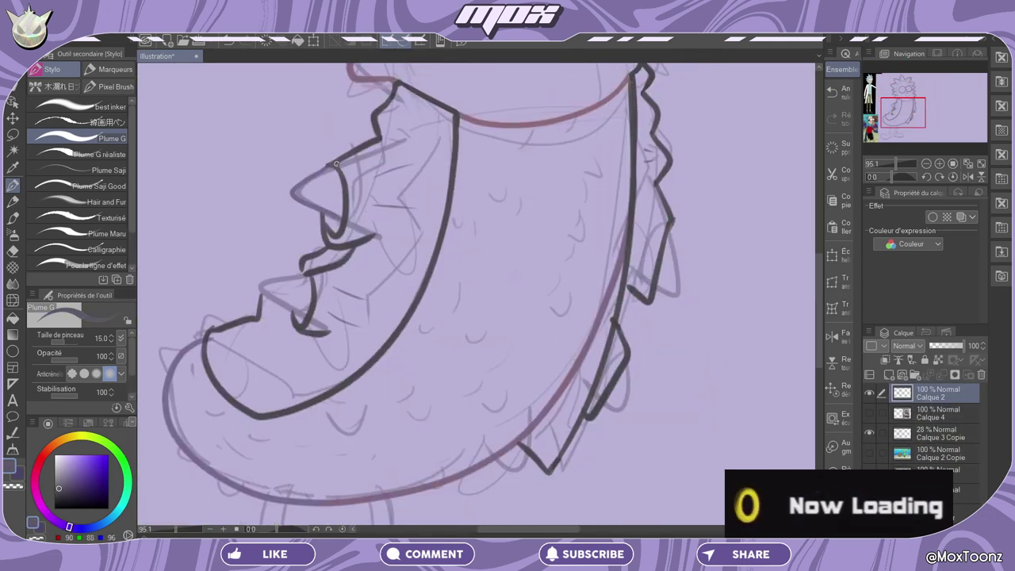
pyautogui.click(840, 93)
pyautogui.keyDown('alt'); pyautogui.click(305, 205); pyautogui.keyUp('alt')
pyautogui.keyDown('alt'); pyautogui.click(306, 315); pyautogui.keyUp('alt')
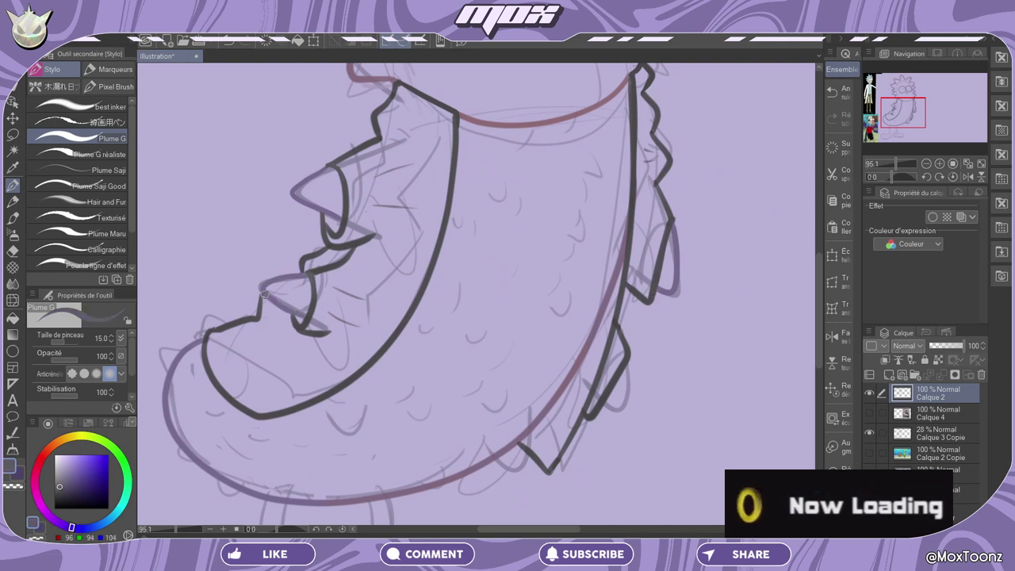
pyautogui.keyDown('alt'); pyautogui.click(676, 221); pyautogui.keyUp('alt')
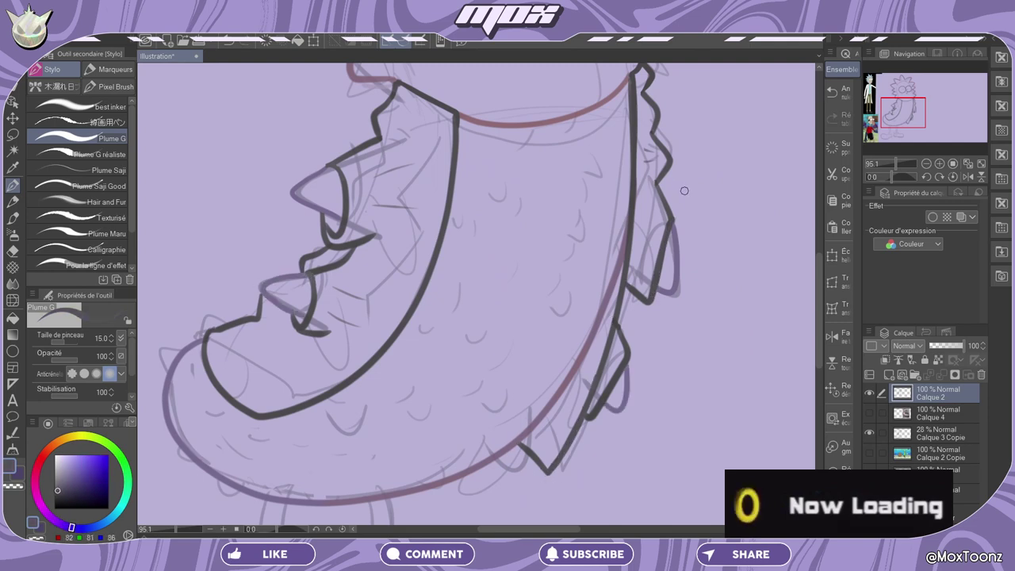
# Draw the wide smile with rounded cheeks and small curved bumps on the chin and torso with the Changemt couleur brush
pyautogui.hotkey('ctrl', '0')
pyautogui.press('b')
pyautogui.keyDown('alt'); pyautogui.click(428, 279); pyautogui.keyUp('alt')
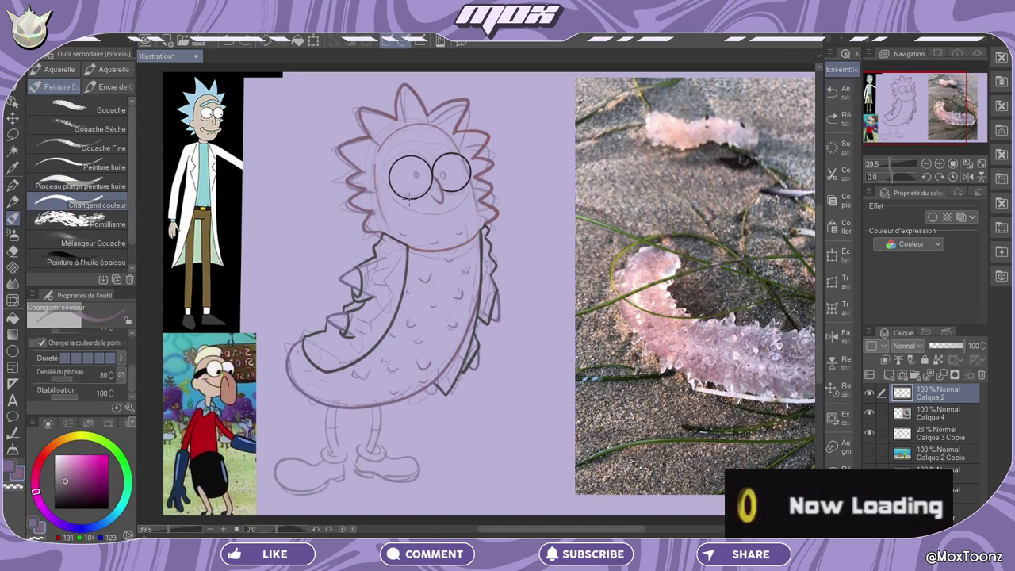
pyautogui.scroll(5, 390, 193)
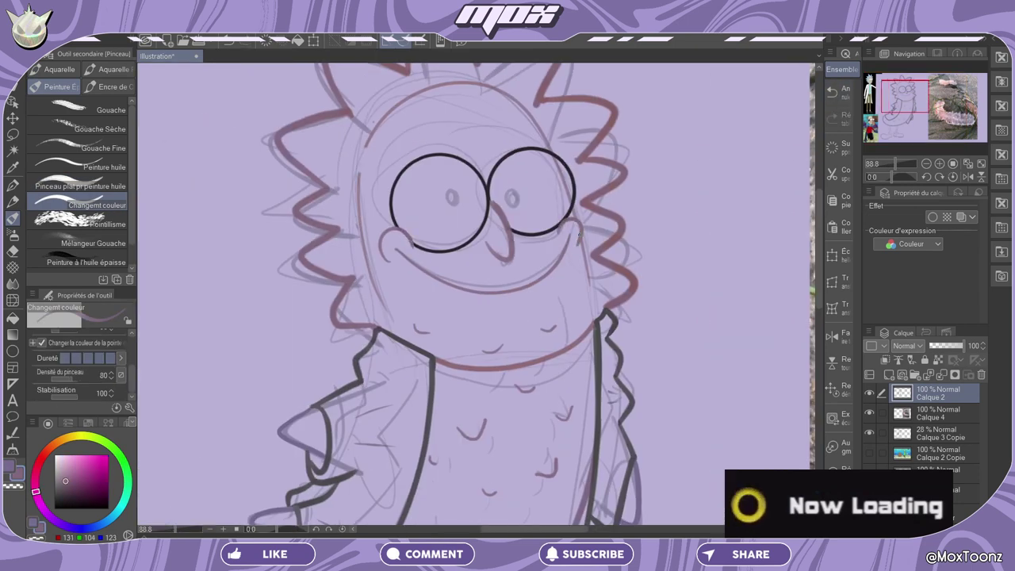
# Add small curved bumps to the forehead and along the lower body and its outer edge
pyautogui.moveTo(373, 178); pyautogui.dragTo(369, 163)
pyautogui.moveTo(430, 111); pyautogui.dragTo(444, 103)
pyautogui.moveTo(496, 112); pyautogui.dragTo(505, 105)
pyautogui.keyDown('alt'); pyautogui.click(600, 339); pyautogui.keyUp('alt')
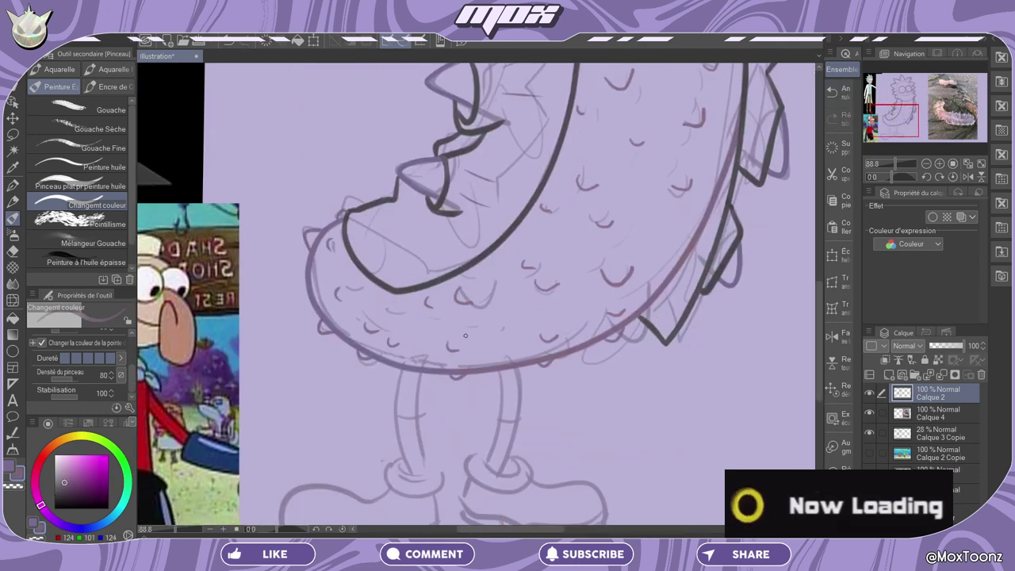
# Draw the two short legs under the body in muted purple with the Plume G pen
pyautogui.press('p')
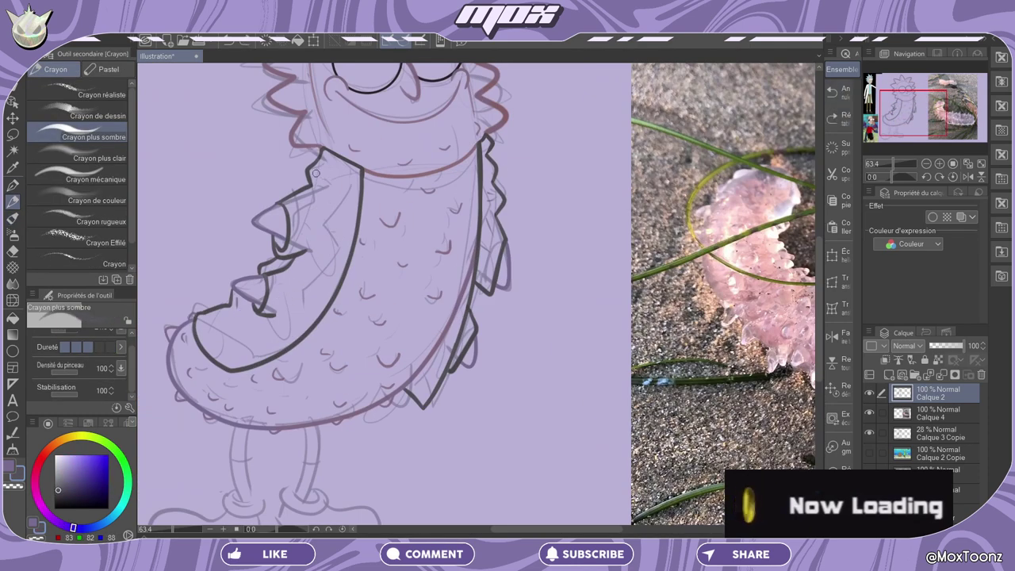
pyautogui.keyDown('alt'); pyautogui.click(316, 173); pyautogui.keyUp('alt')
pyautogui.press('p')
pyautogui.scroll(2, 453, 314)
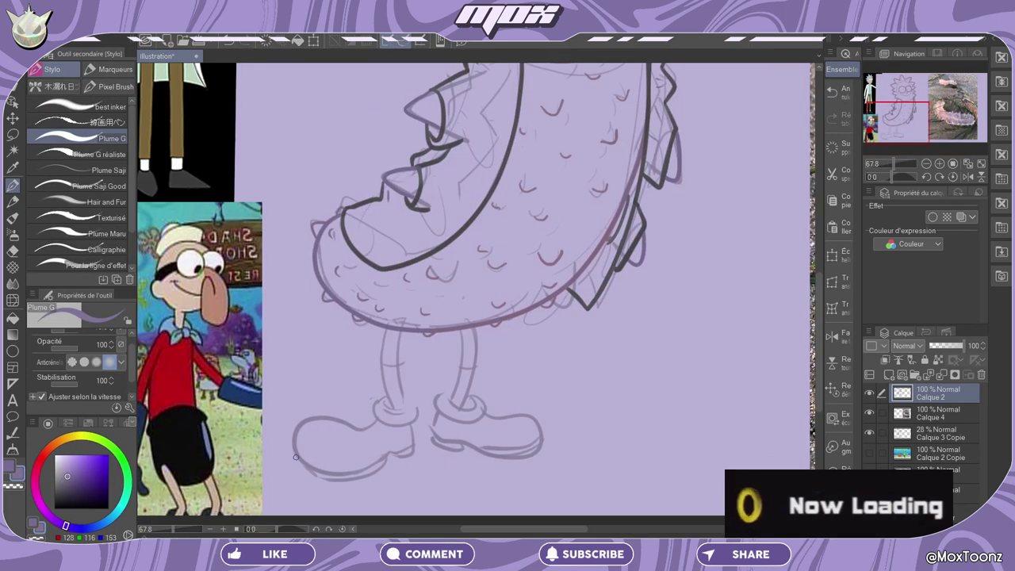
pyautogui.moveTo(386, 340); pyautogui.dragTo(380, 408)
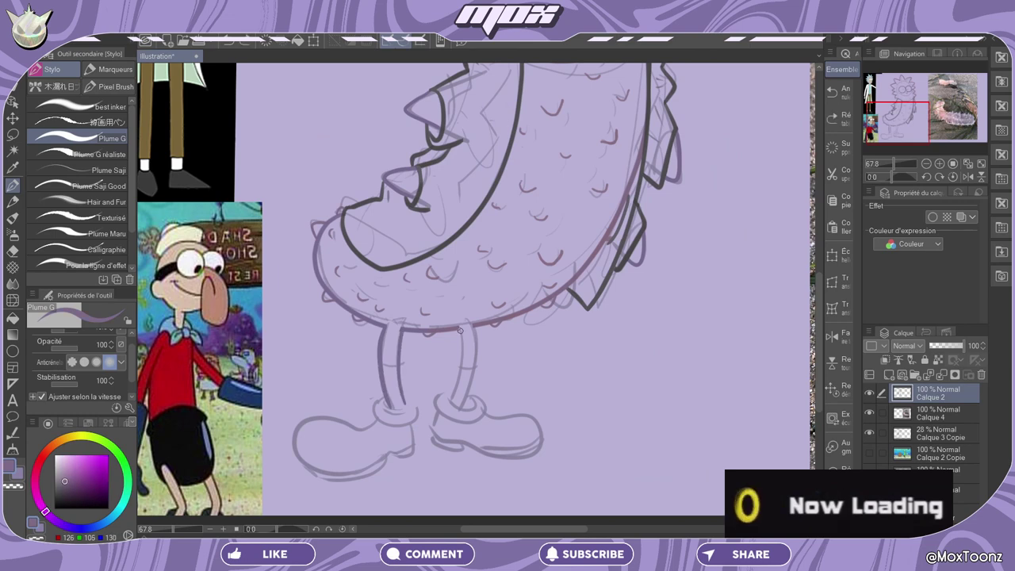
pyautogui.moveTo(463, 327); pyautogui.dragTo(452, 401)
pyautogui.moveTo(474, 327); pyautogui.dragTo(476, 406)
# Outline the socks, ankle cuffs and rounded shoes in dark grey with the Crayon plus sombre pencil
pyautogui.hotkey('ctrl', 'shift', 'n')
pyautogui.moveTo(381, 363); pyautogui.dragTo(388, 407)
pyautogui.moveTo(399, 362); pyautogui.dragTo(397, 386)
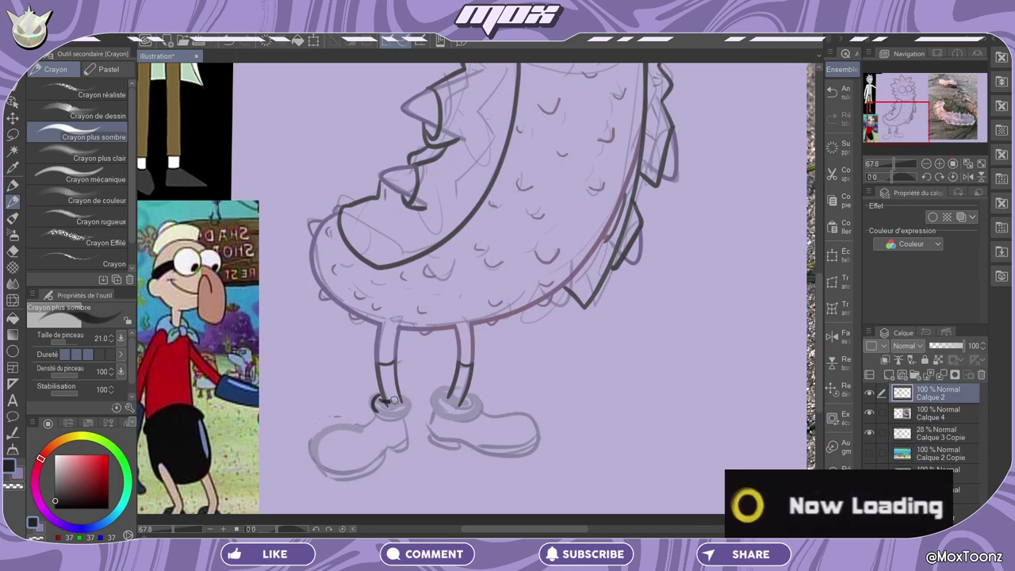
pyautogui.moveTo(374, 414); pyautogui.dragTo(446, 398)
pyautogui.moveTo(404, 448)
pyautogui.mouseDown()
pyautogui.moveTo(519, 457)
pyautogui.moveTo(318, 446)
pyautogui.moveTo(321, 454)
pyautogui.moveTo(327, 425)
pyautogui.moveTo(394, 454)
pyautogui.mouseUp()
pyautogui.moveTo(527, 428)
pyautogui.mouseDown()
pyautogui.moveTo(485, 409)
pyautogui.moveTo(498, 459)
pyautogui.mouseUp()
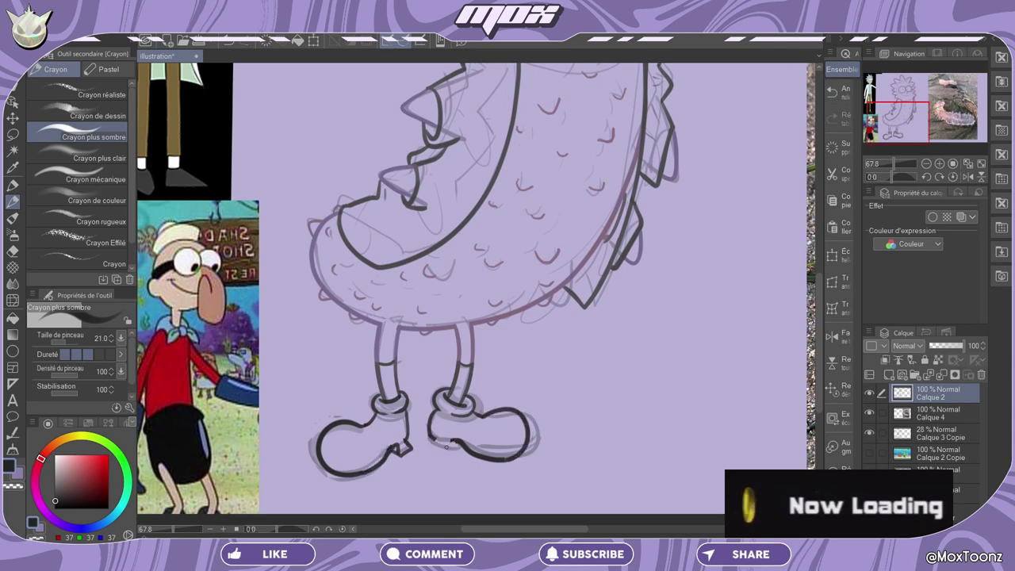
# Place a dark pupil in each eye and add small freckle dots on both cheeks
pyautogui.scroll(-3, 498, 459)
pyautogui.scroll(5, 507, 212)
pyautogui.click(434, 223)
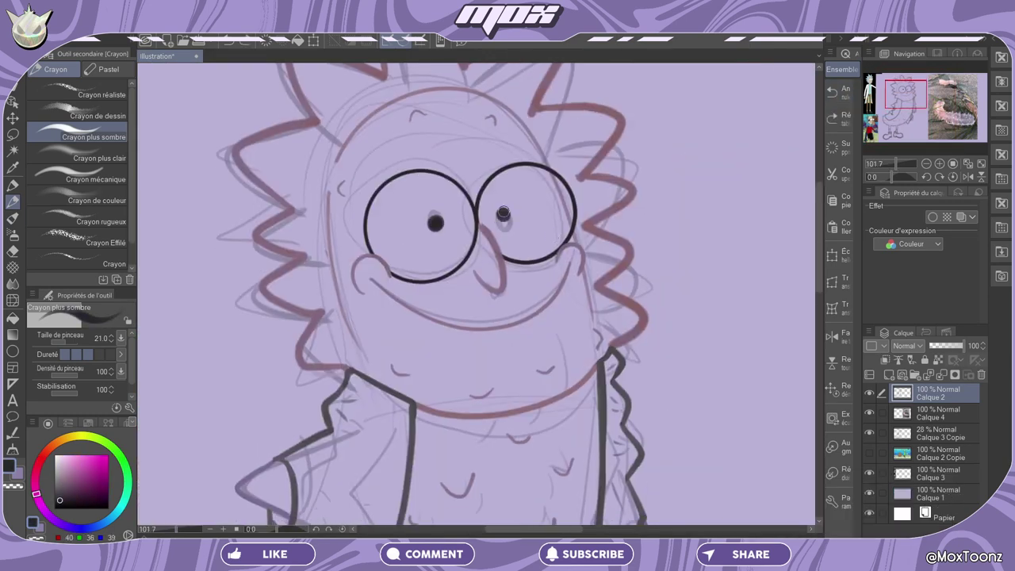
pyautogui.click(502, 213)
pyautogui.keyDown('alt'); pyautogui.click(576, 253); pyautogui.keyUp('alt')
pyautogui.press('p')
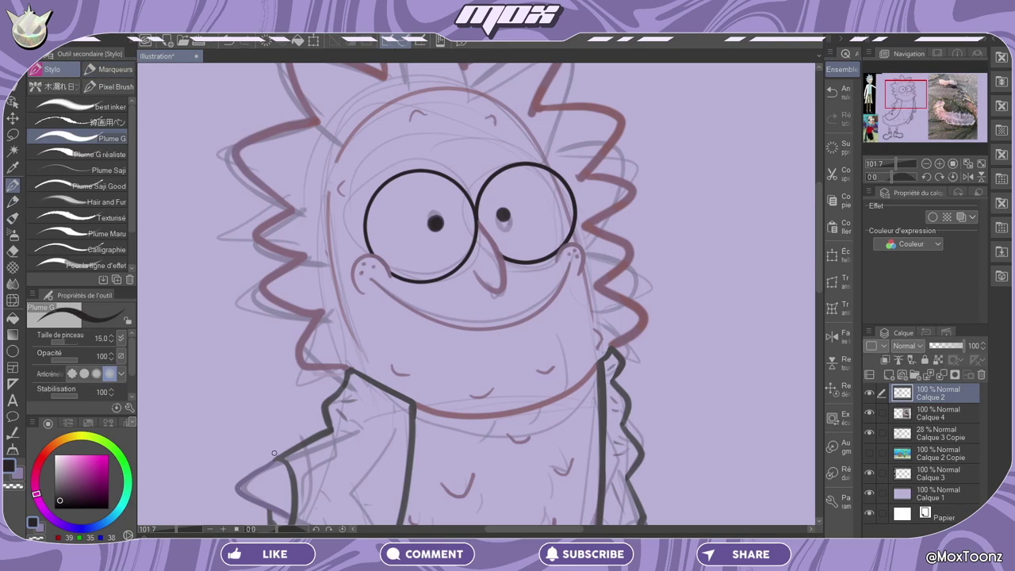
# Add a new colour layer and fill both shoes with dark grey
pyautogui.scroll(-5, 289, 422)
pyautogui.scroll(-5, 325, 320)
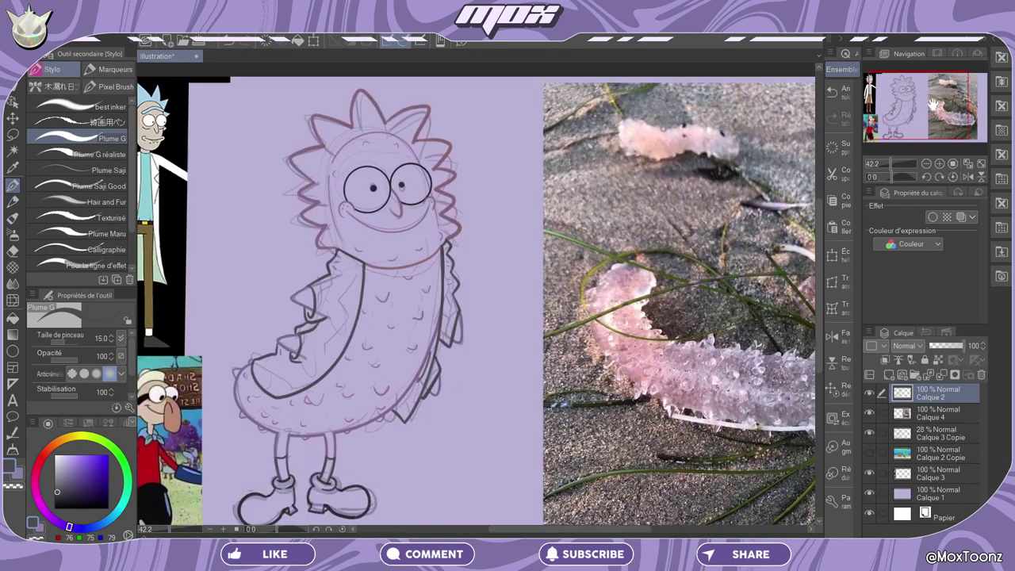
pyautogui.hotkey('ctrl', 'shift', 'n')
pyautogui.scroll(5, 483, 341)
pyautogui.keyDown('alt'); pyautogui.click(482, 340); pyautogui.keyUp('alt')
# Redraw the sock tops as rounded cuffs around both legs on the line art layer Calque 2
pyautogui.hotkey('alt', ']')
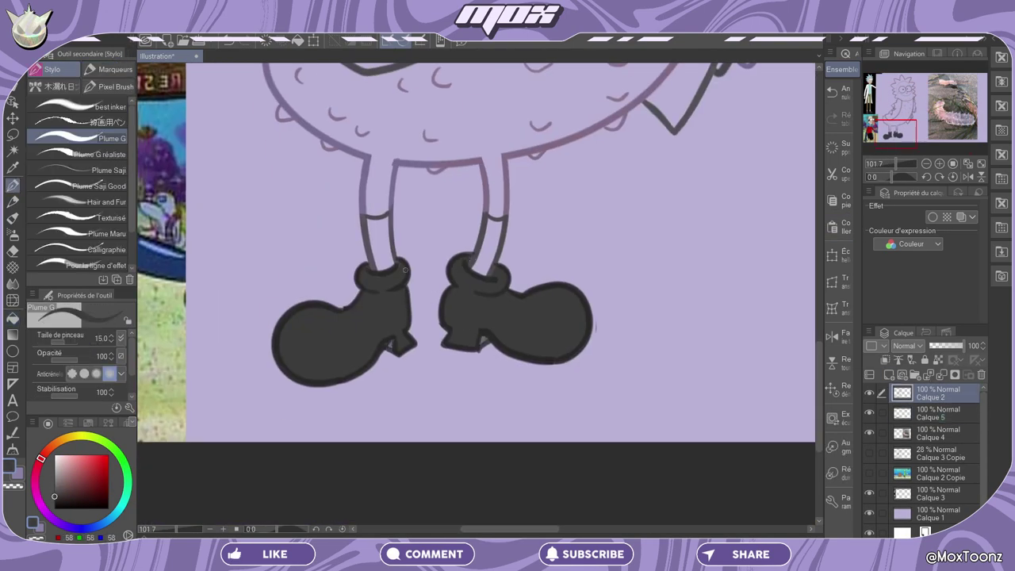
pyautogui.keyDown('alt'); pyautogui.click(461, 255); pyautogui.keyUp('alt')
pyautogui.moveTo(505, 222); pyautogui.dragTo(551, 320)
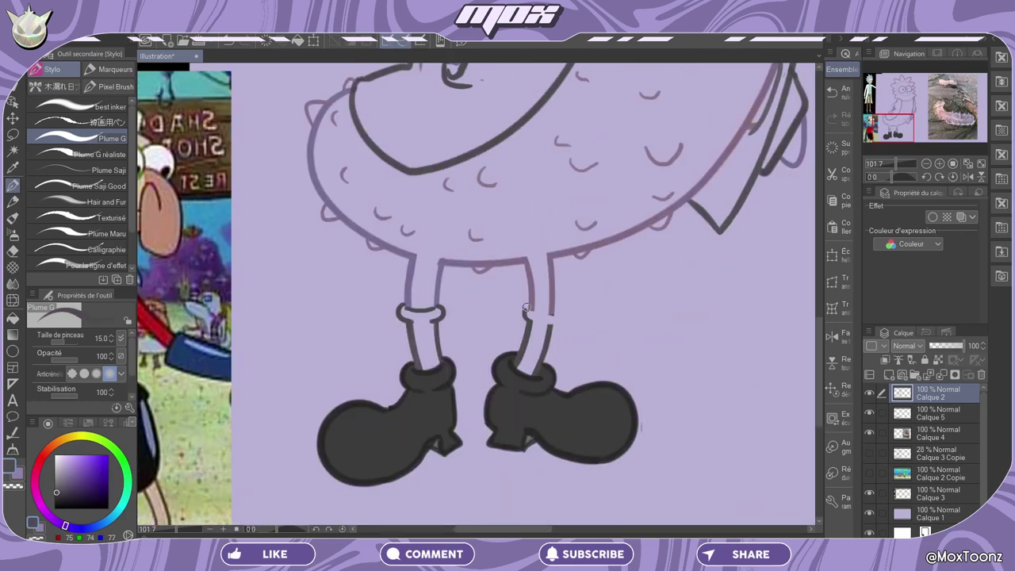
# Select the coat and sock areas and fill them with white on the colour layer Calque 5
pyautogui.scroll(-5, 526, 310)
pyautogui.press('w')
pyautogui.press('x')
pyautogui.click(469, 210)
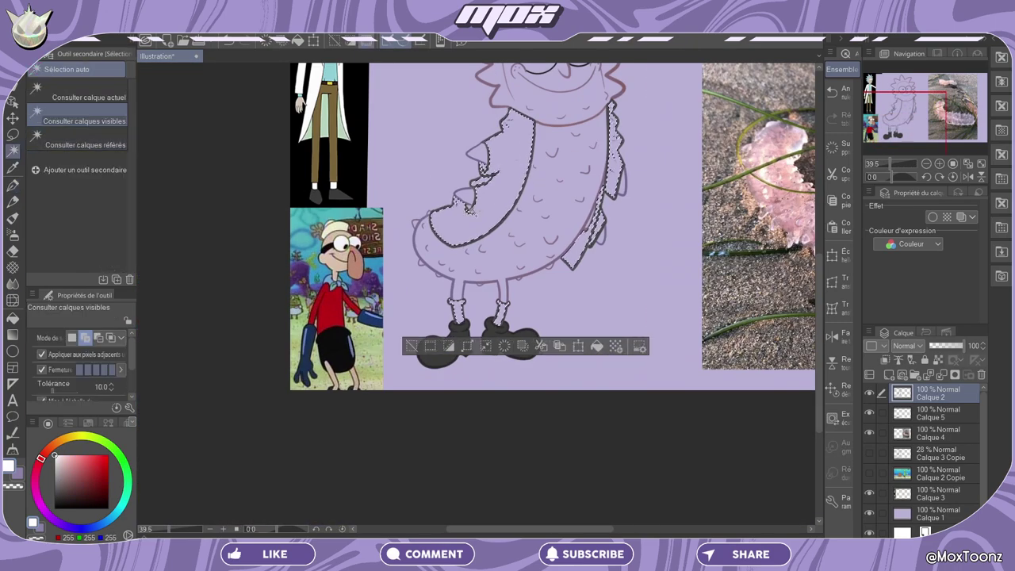
pyautogui.hotkey('alt', '[')
pyautogui.hotkey('alt', 'BackSpace')
# Paint the coat's lower tail pale green, draw the shirt boundary and fill the torso shirt with the same green
pyautogui.press('p')
pyautogui.moveTo(164, 529); pyautogui.dragTo(176, 529)
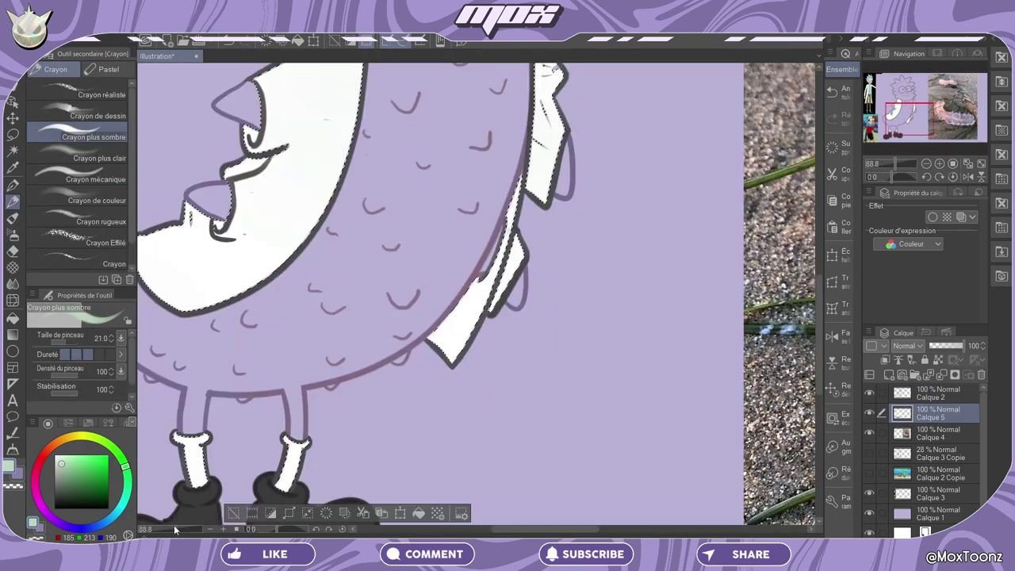
pyautogui.moveTo(475, 274); pyautogui.dragTo(456, 353)
pyautogui.moveTo(514, 178); pyautogui.dragTo(444, 361)
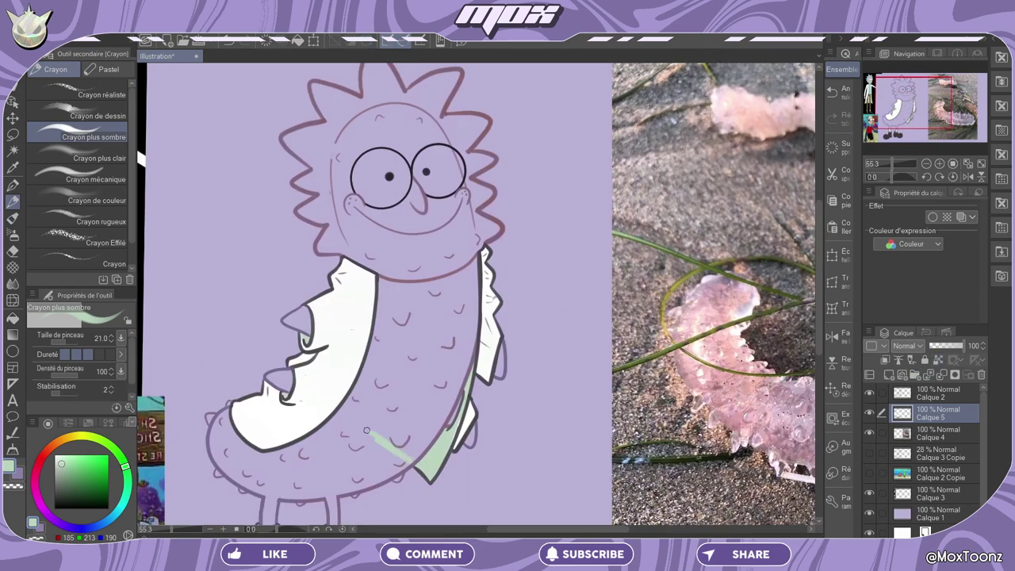
pyautogui.press('g')
pyautogui.click(388, 443)
# Outline the shirt's neckline and hem in grey and colour the torn coat openings around the spikes pale green
pyautogui.press('p')
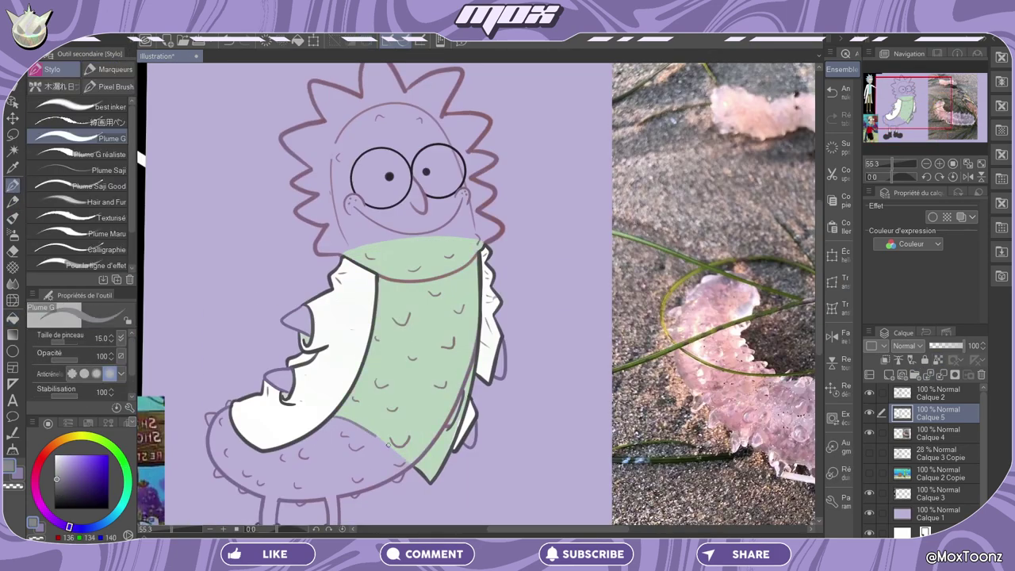
pyautogui.scroll(2, 476, 298)
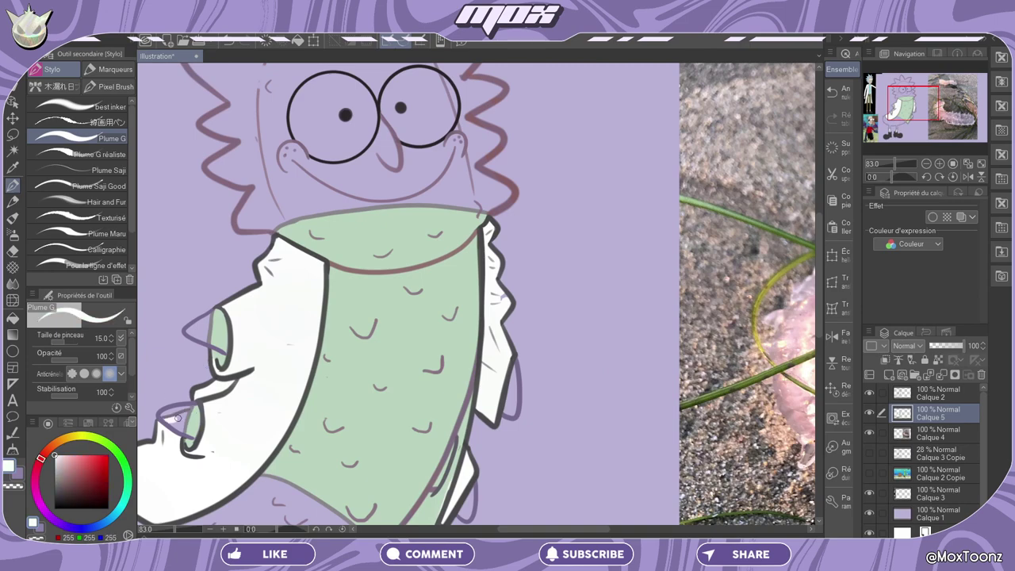
pyautogui.keyDown('alt'); pyautogui.click(219, 407); pyautogui.keyUp('alt')
pyautogui.hotkey('alt', ']')
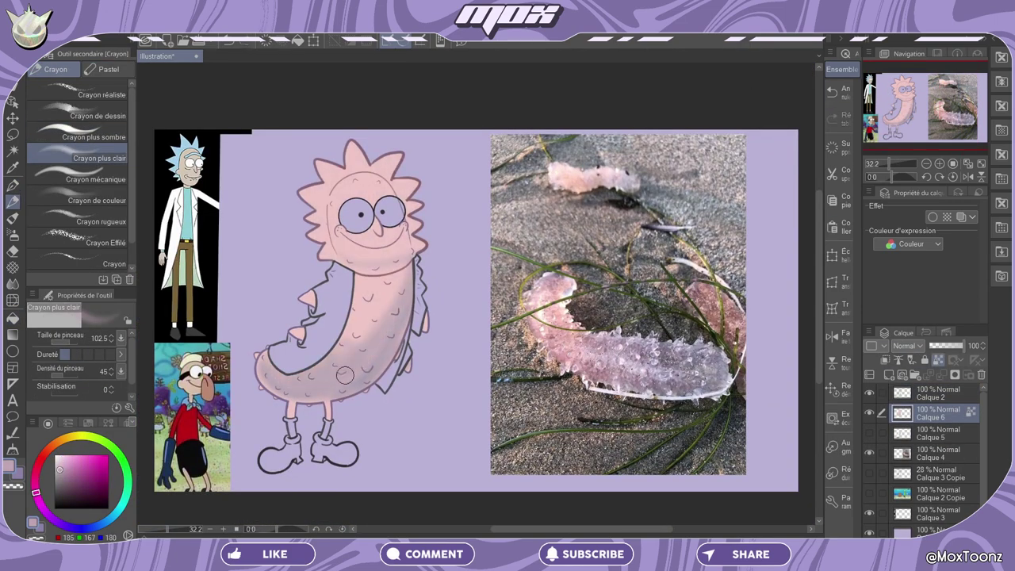
# Shade the head spikes, tail and lower body with soft greyish-purple and pale pink pencil strokes on Calque 6
pyautogui.keyDown('alt'); pyautogui.click(361, 290); pyautogui.keyUp('alt')
pyautogui.moveTo(361, 290); pyautogui.dragTo(396, 230)
pyautogui.press(']')
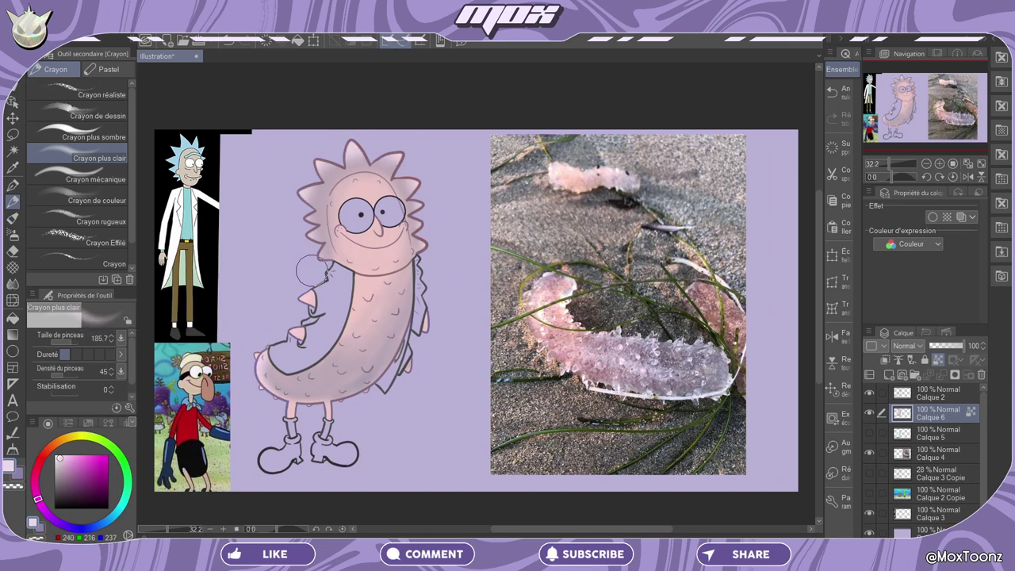
pyautogui.keyDown('alt'); pyautogui.click(317, 227); pyautogui.keyUp('alt')
pyautogui.moveTo(262, 372)
pyautogui.mouseDown()
pyautogui.moveTo(333, 393)
pyautogui.moveTo(270, 365)
pyautogui.moveTo(389, 404)
pyautogui.mouseUp()
pyautogui.keyDown('alt'); pyautogui.click(409, 374); pyautogui.keyUp('alt')
pyautogui.press('[')
pyautogui.press('[')
pyautogui.press('[')
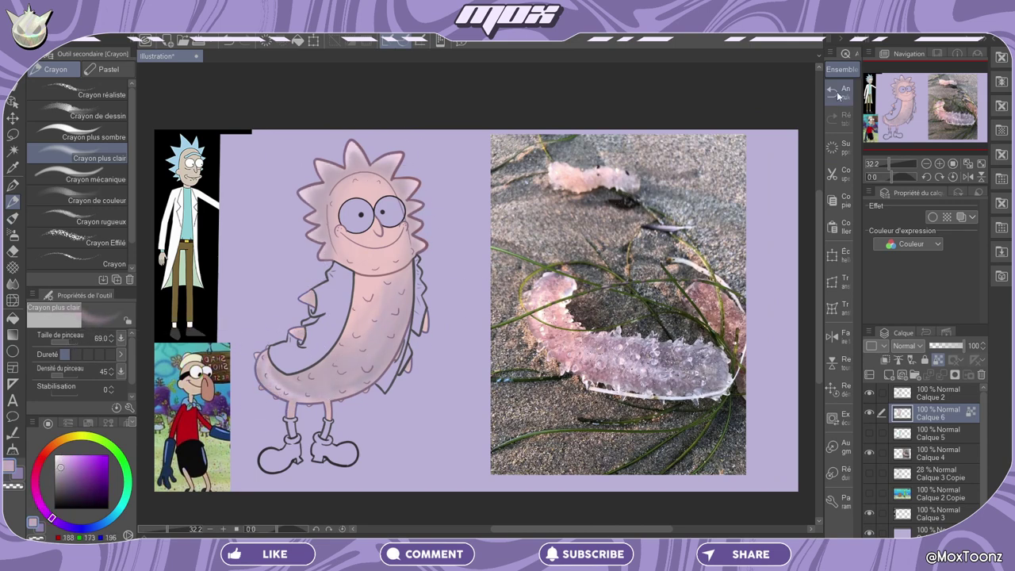
# Add small white highlights to the skin bumps with the Crayon plus clair brush on Calque 6
pyautogui.keyDown('alt'); pyautogui.click(331, 203); pyautogui.keyUp('alt')
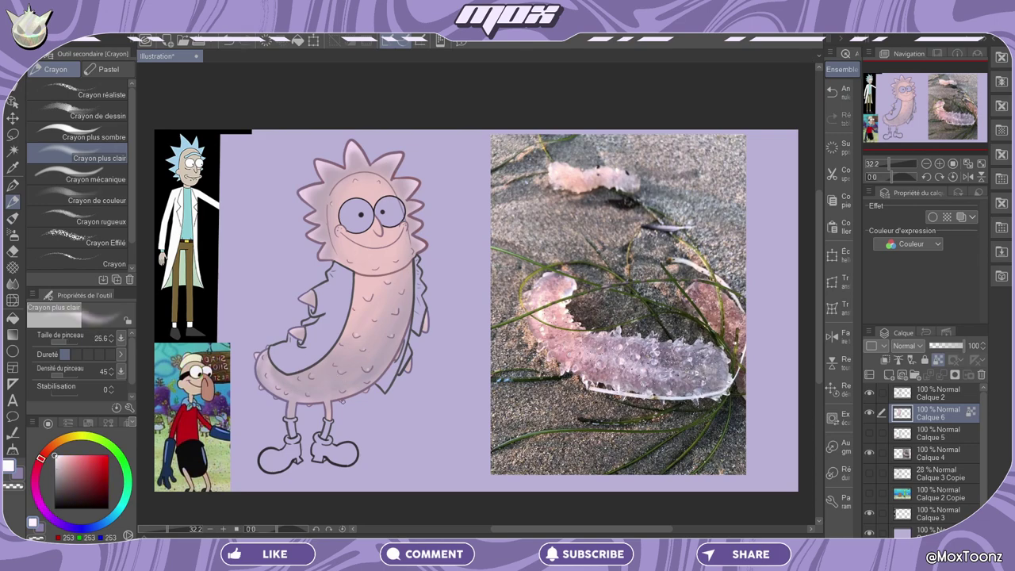
pyautogui.scroll(4, 356, 278)
pyautogui.moveTo(317, 301); pyautogui.dragTo(404, 349)
pyautogui.scroll(-2, 357, 278)
# Set the shading layer Calque 6 to 90% opacity and add a new layer above it
pyautogui.moveTo(927, 99); pyautogui.dragTo(935, 97)
pyautogui.hotkey('alt', '[')
pyautogui.press(']')
pyautogui.press(']')
pyautogui.press(']')
pyautogui.press(']')
pyautogui.press(']')
pyautogui.press(']')
pyautogui.press(']')
pyautogui.press(']')
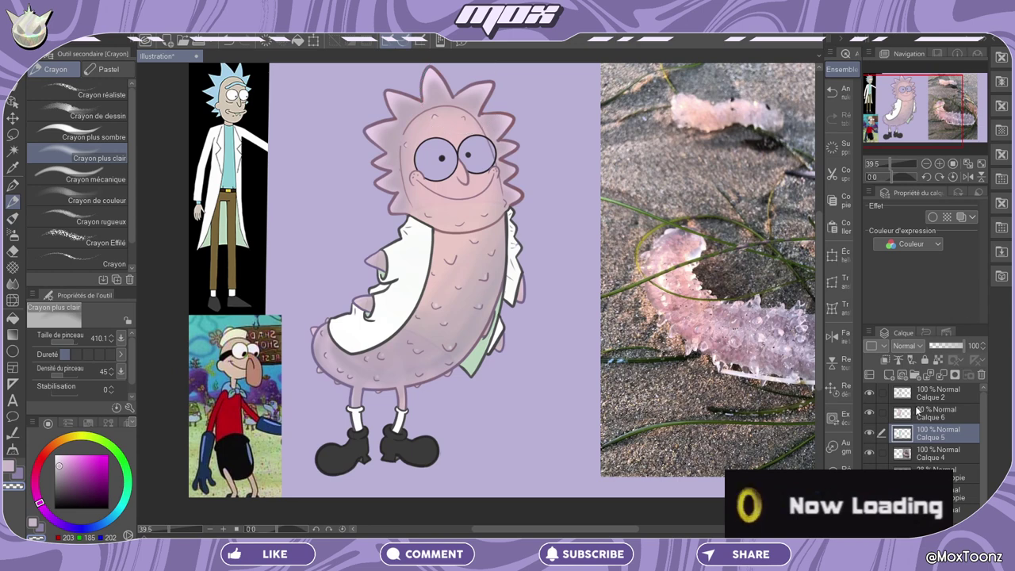
pyautogui.click(938, 393)
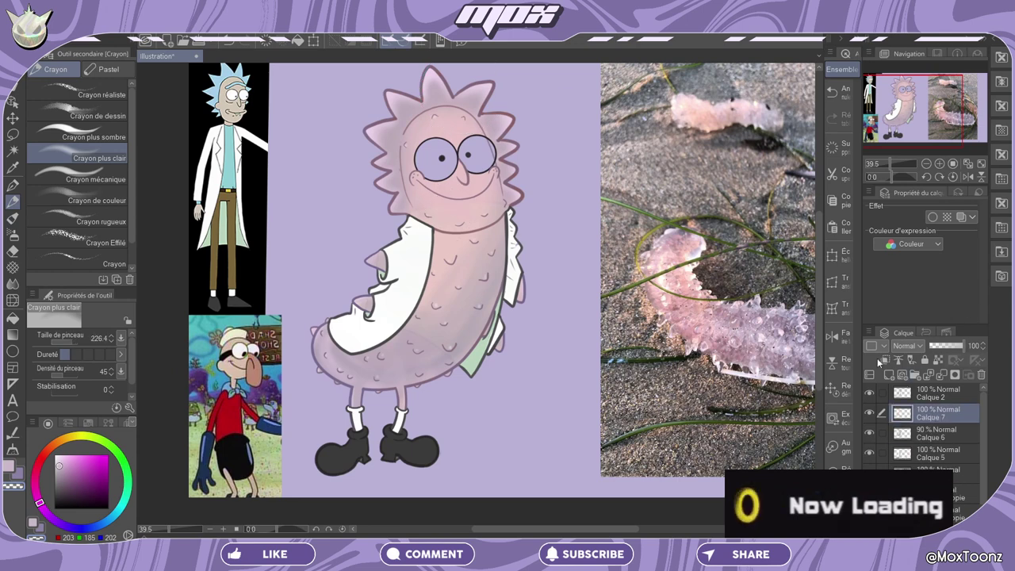
# Fill both eyes with white and paint over the face contour crossing the eye on Calque 2 with the Plume G pen
pyautogui.press('g')
pyautogui.moveTo(168, 529); pyautogui.dragTo(180, 533)
pyautogui.click(906, 90)
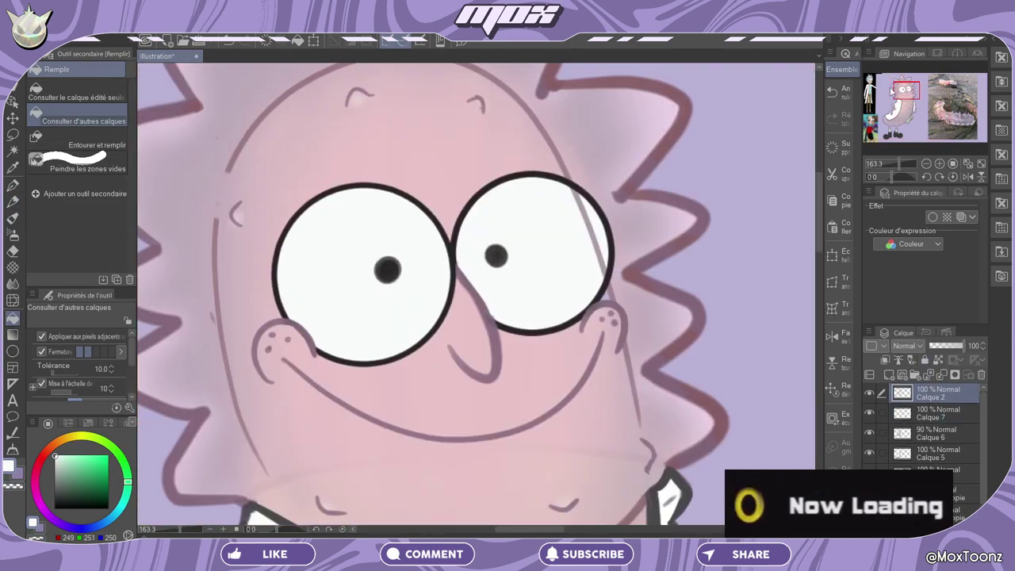
pyautogui.press('p')
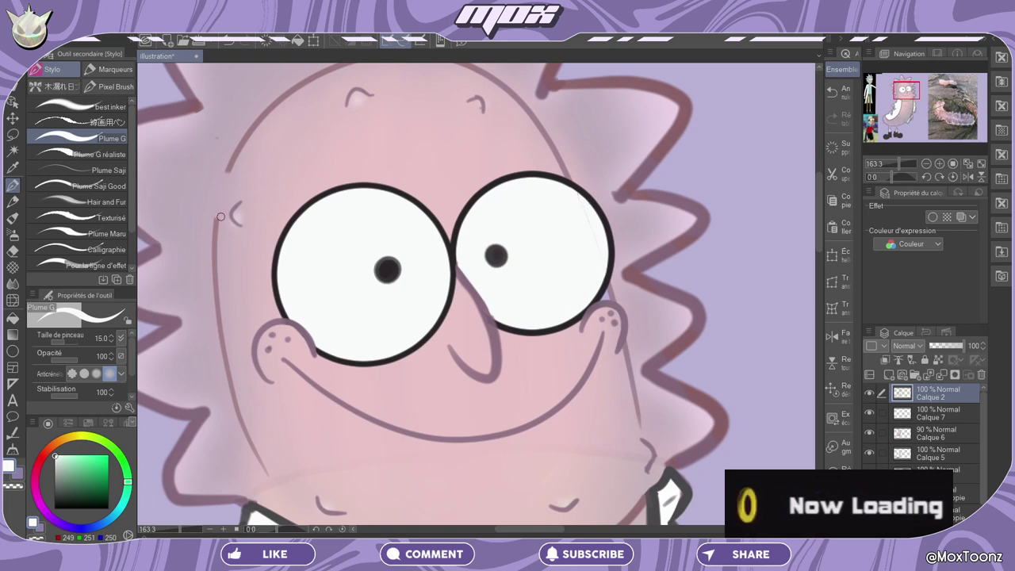
# Sample the skin pink from Calque 6 and touch up the face contour between the eye and cheek
pyautogui.hotkey('alt', '[')
pyautogui.hotkey('alt', '[')
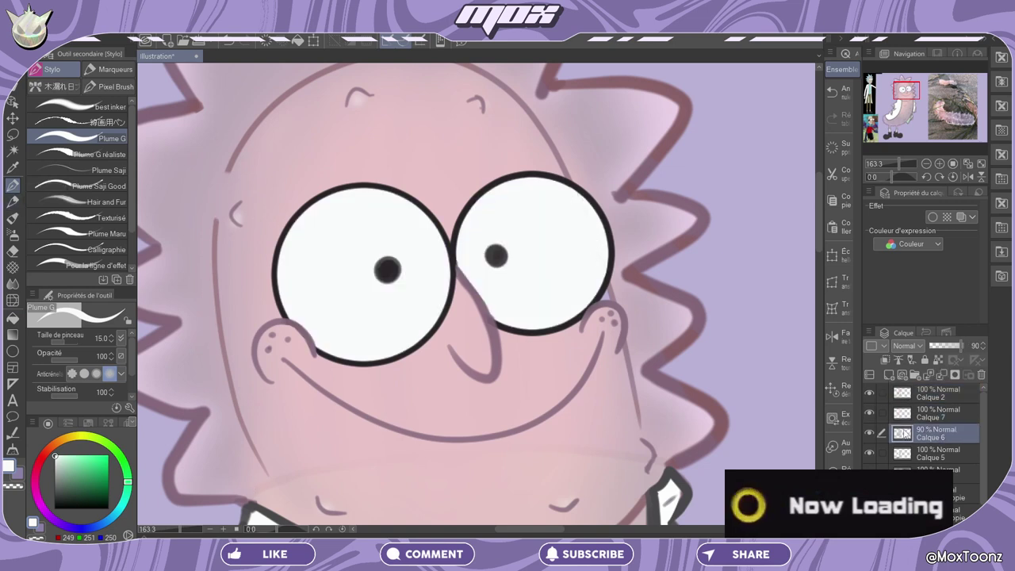
pyautogui.keyDown('alt'); pyautogui.click(579, 330); pyautogui.keyUp('alt')
pyautogui.click(37, 495)
pyautogui.moveTo(957, 347); pyautogui.dragTo(964, 346)
pyautogui.keyDown('alt'); pyautogui.click(605, 301); pyautogui.keyUp('alt')
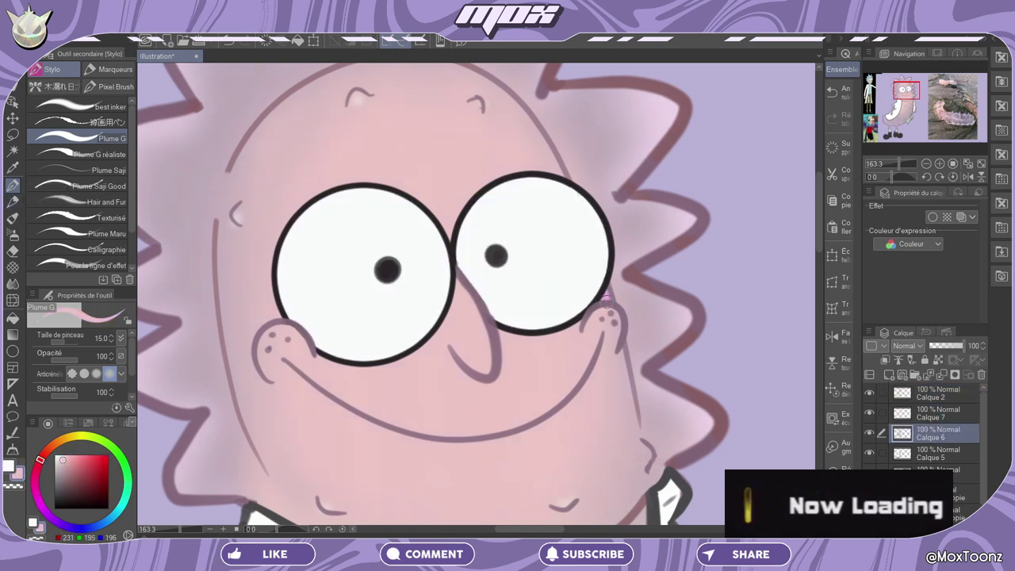
pyautogui.hotkey('alt', ']')
pyautogui.hotkey('alt', ']')
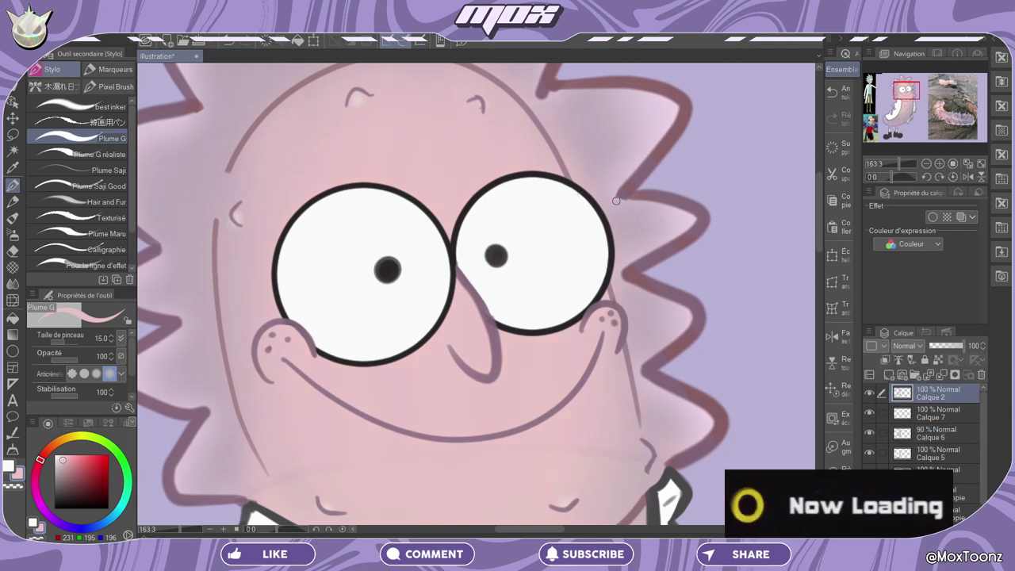
# Paint pale blue shine highlights on both boots on Calque 2 with the best inker brush
pyautogui.hotkey('ctrl', '-')
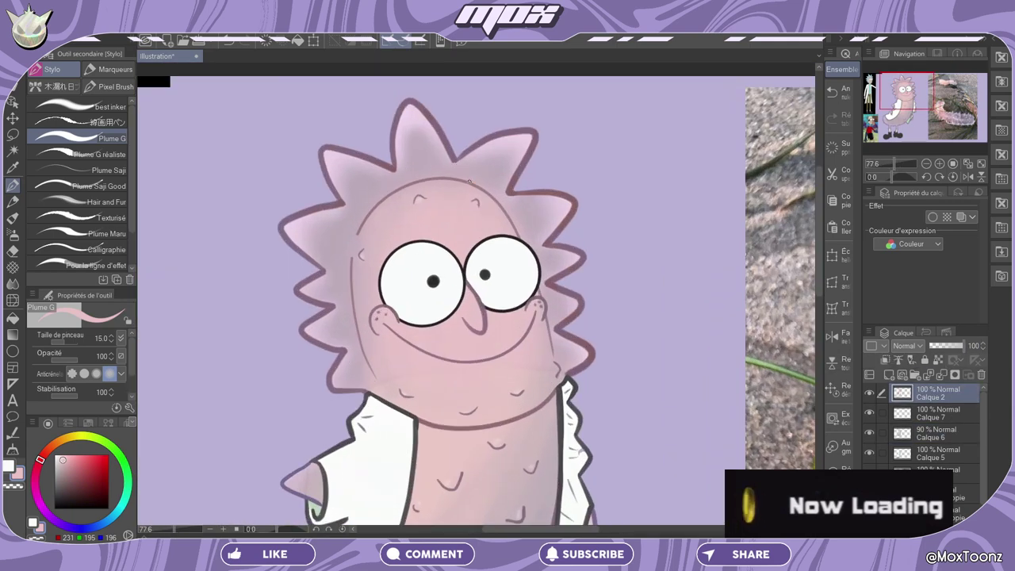
pyautogui.moveTo(922, 97); pyautogui.dragTo(909, 133)
pyautogui.press('1')
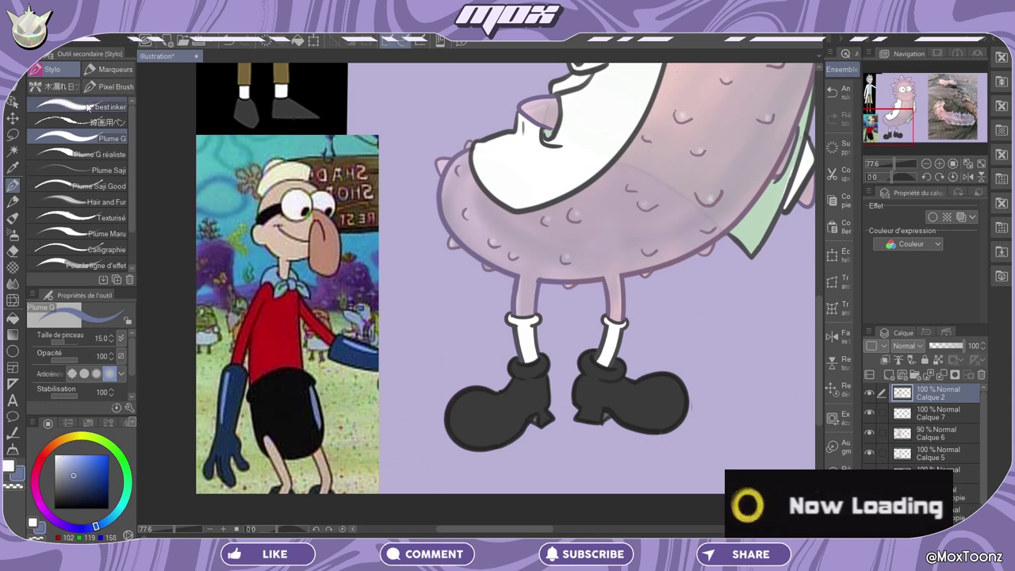
pyautogui.keyDown('alt'); pyautogui.click(651, 386); pyautogui.keyUp('alt')
pyautogui.hotkey('ctrl', 'z')
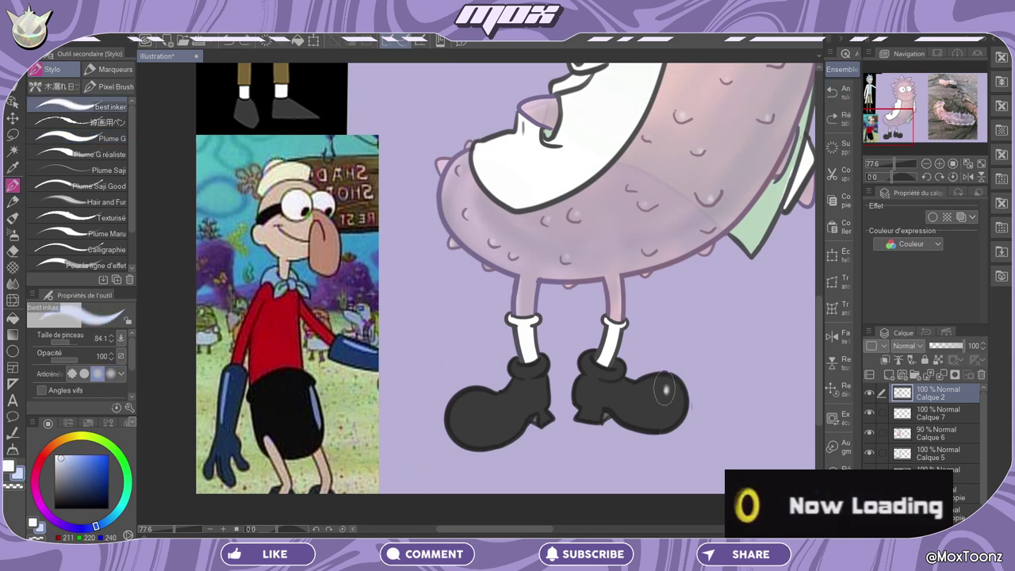
pyautogui.scroll(-5, 488, 386)
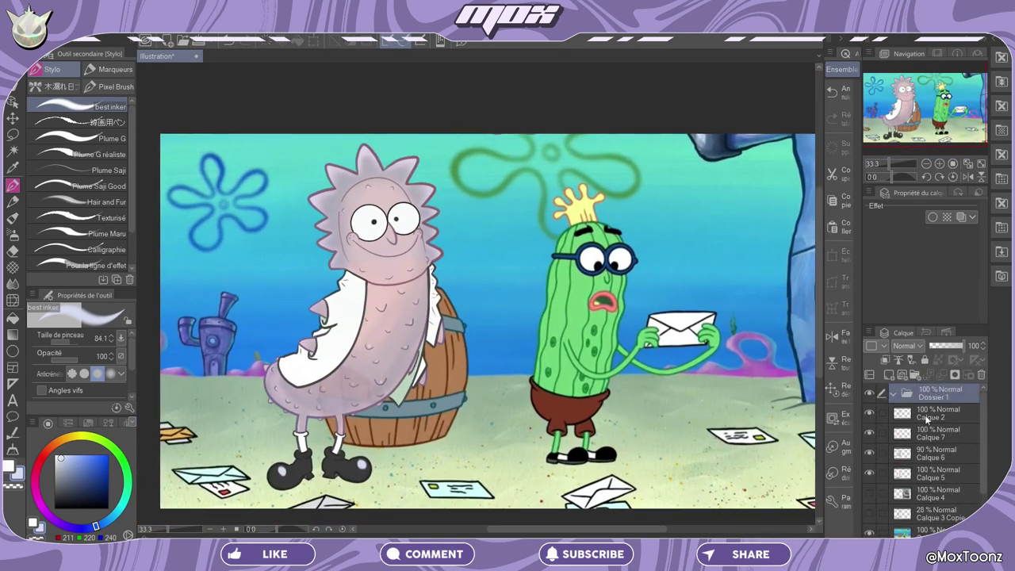
# Group the character layers into the Dossier 1 folder and scale the character down in front of the barrel
pyautogui.moveTo(937, 420); pyautogui.dragTo(936, 392)
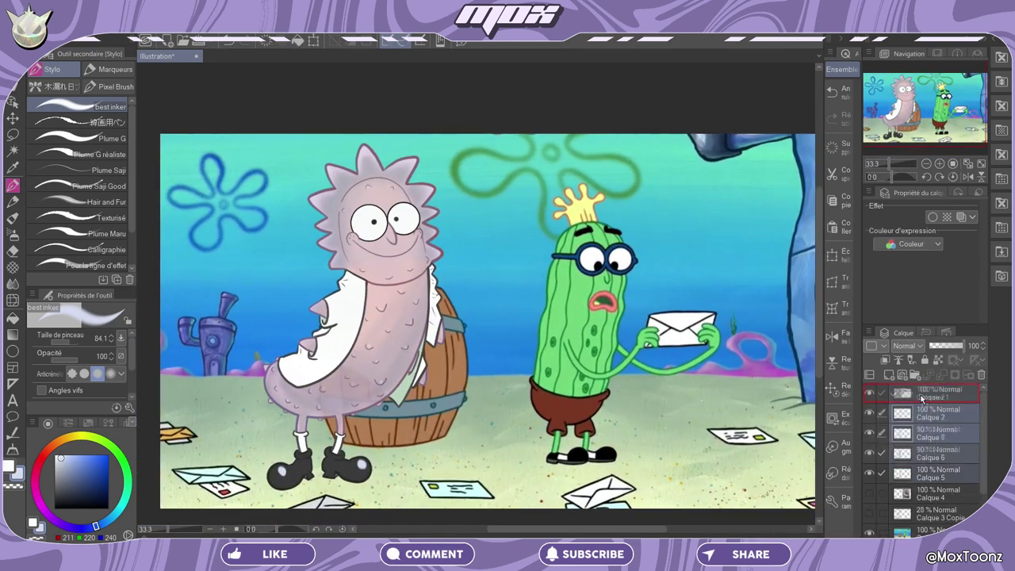
pyautogui.hotkey('ctrl', 't')
pyautogui.moveTo(440, 143); pyautogui.dragTo(418, 180)
pyautogui.click(318, 505)
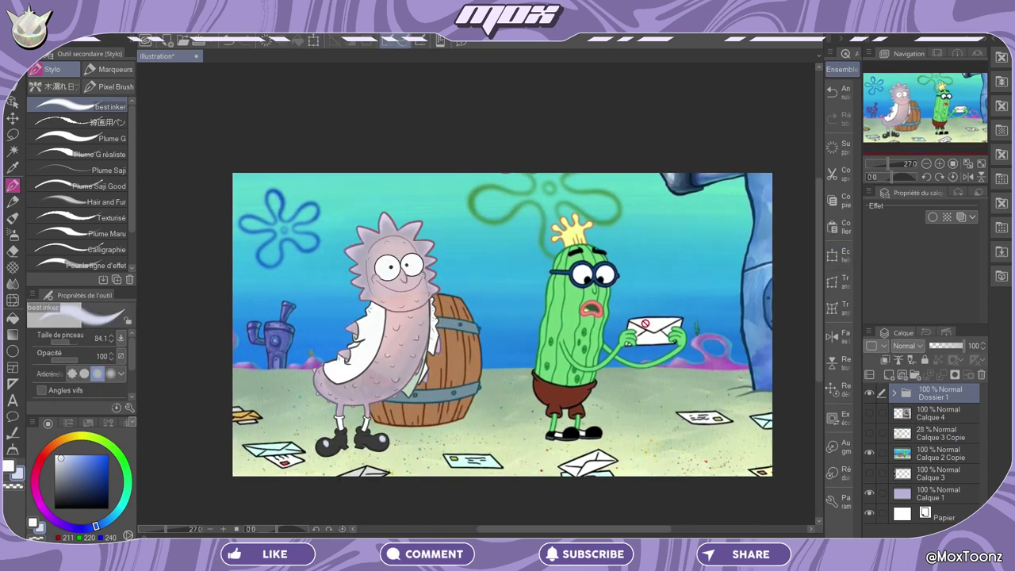
pyautogui.press('h')
pyautogui.press('h')
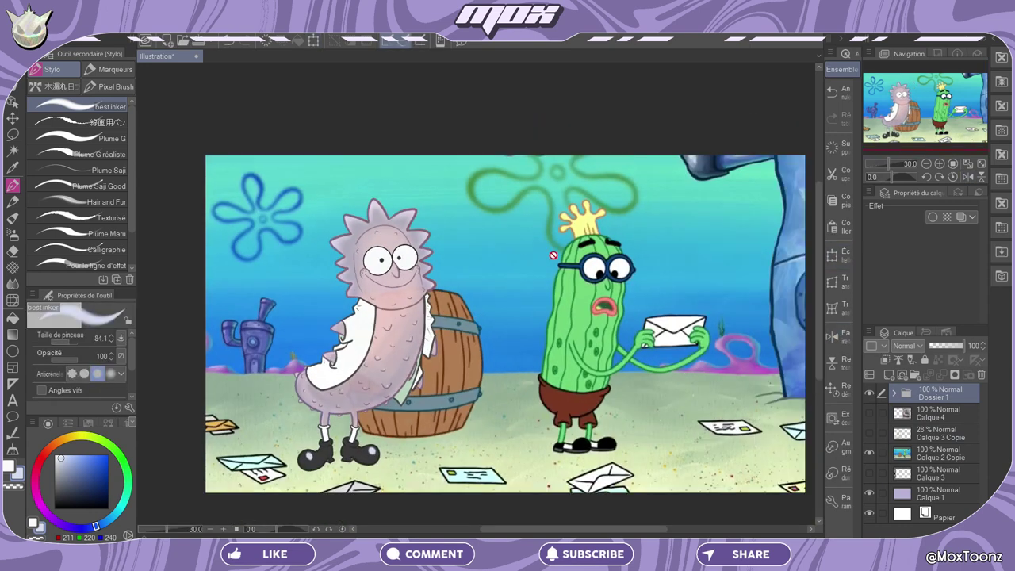
# Apply a Gaussian blur to the line art layer Calque 2 to soften the character's outlines
pyautogui.click(892, 393)
pyautogui.click(328, 39)
pyautogui.moveTo(373, 84)
pyautogui.click(452, 100)
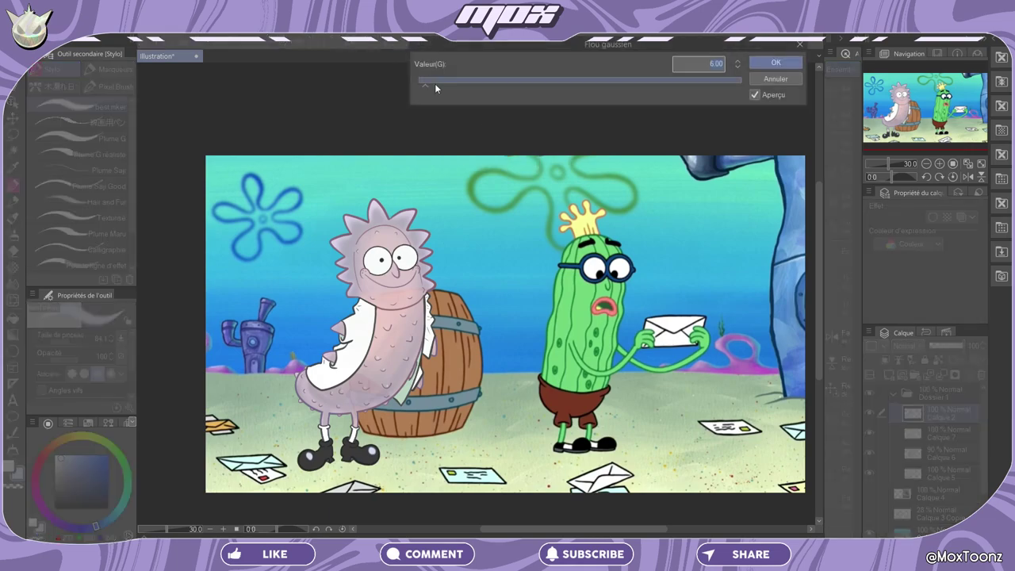
pyautogui.scroll(3, 505, 324)
pyautogui.press('Return')
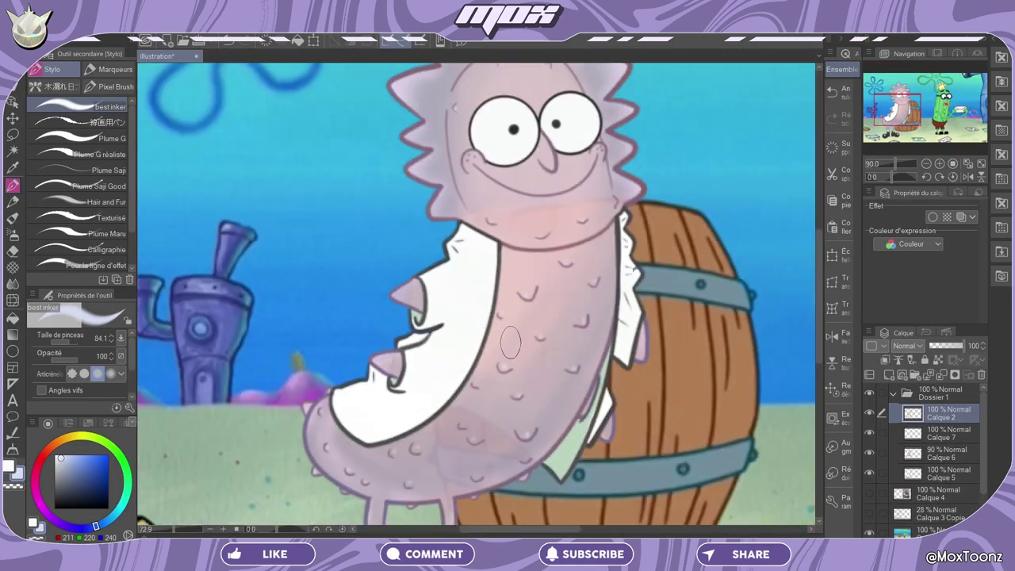
pyautogui.scroll(-2, 505, 324)
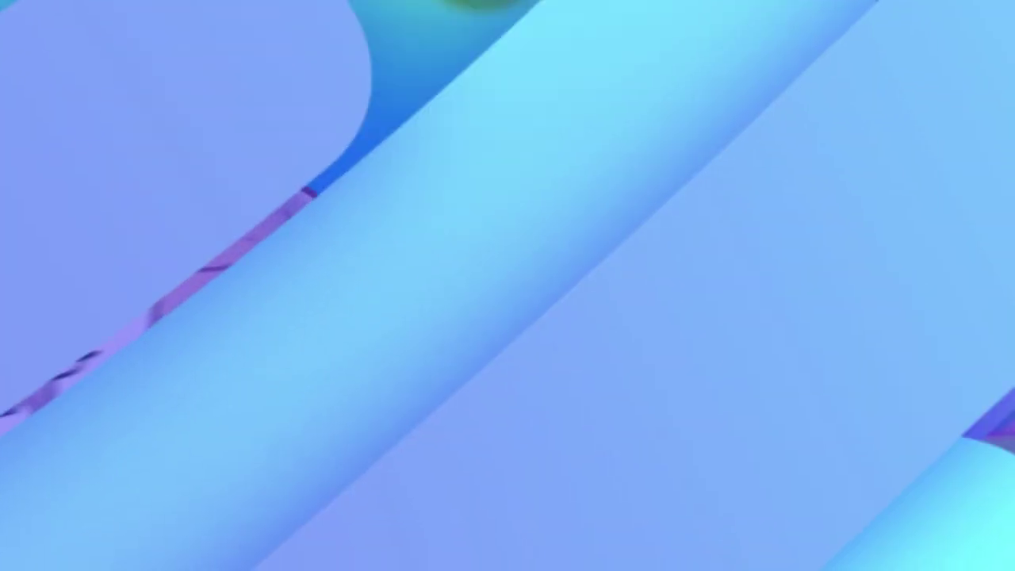